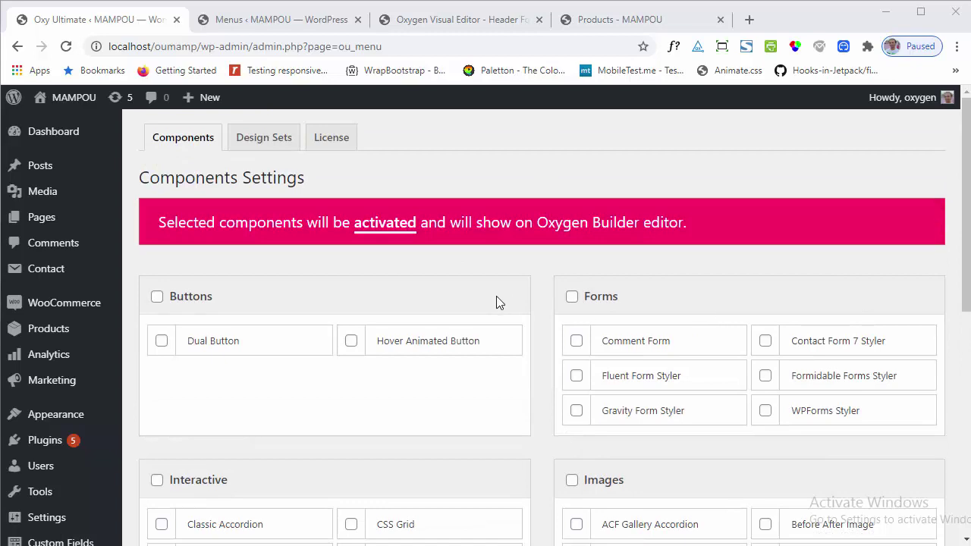
- Review the Oxy Ultimate component settings, checking the Menu, Interactive and Images groups for activated components
scroll(497, 301, "down", 4)
scroll(119, 433, "up", 4)
scroll(477, 362, "down", 6)
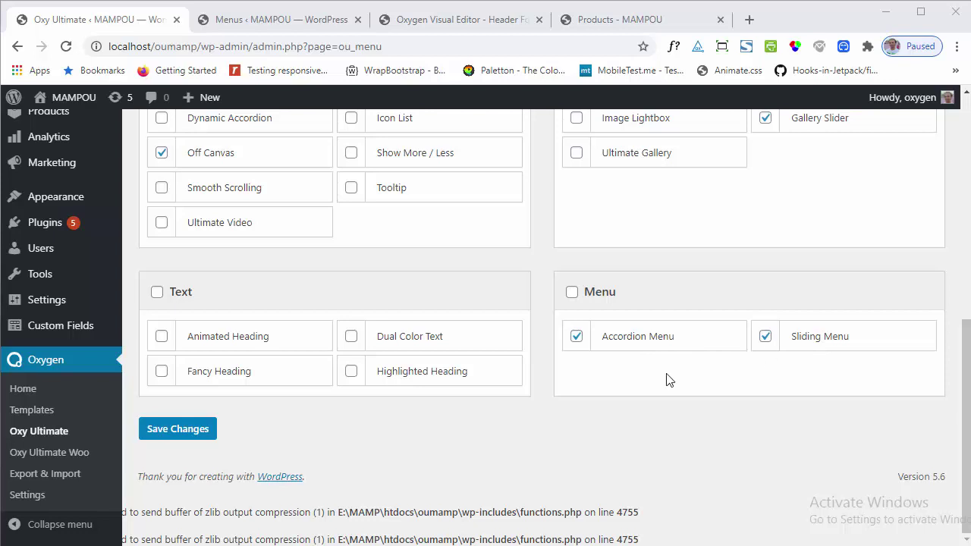
scroll(492, 427, "up", 10)
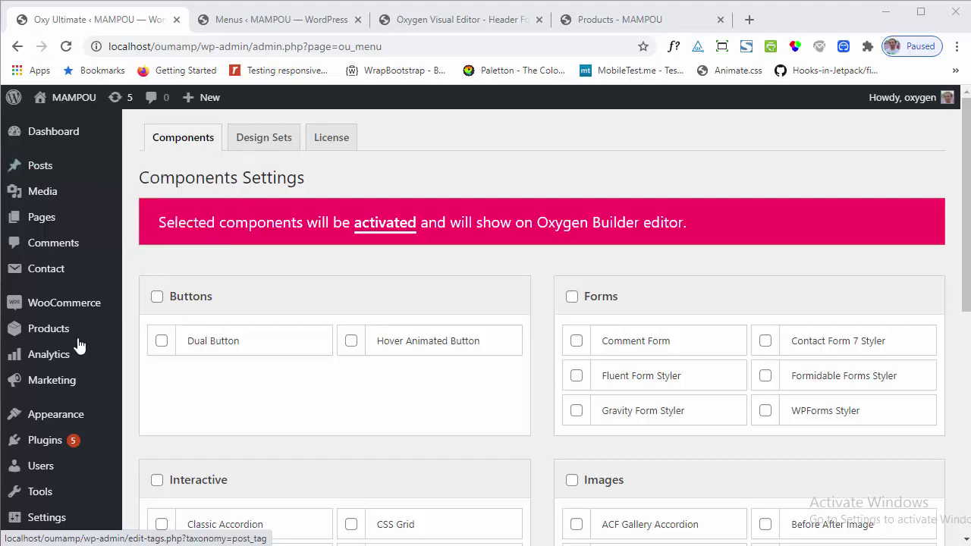
mouse_move(104, 329)
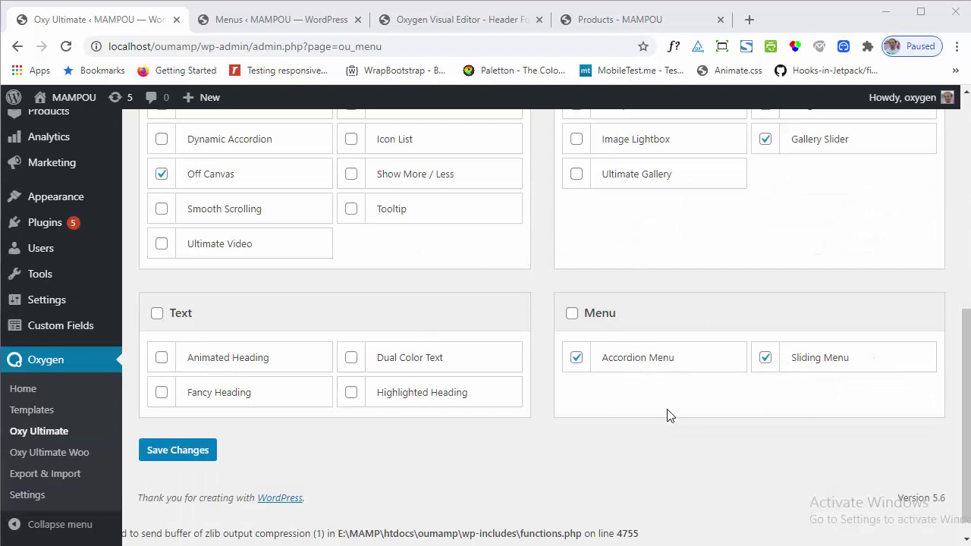
scroll(668, 415, "up", 2)
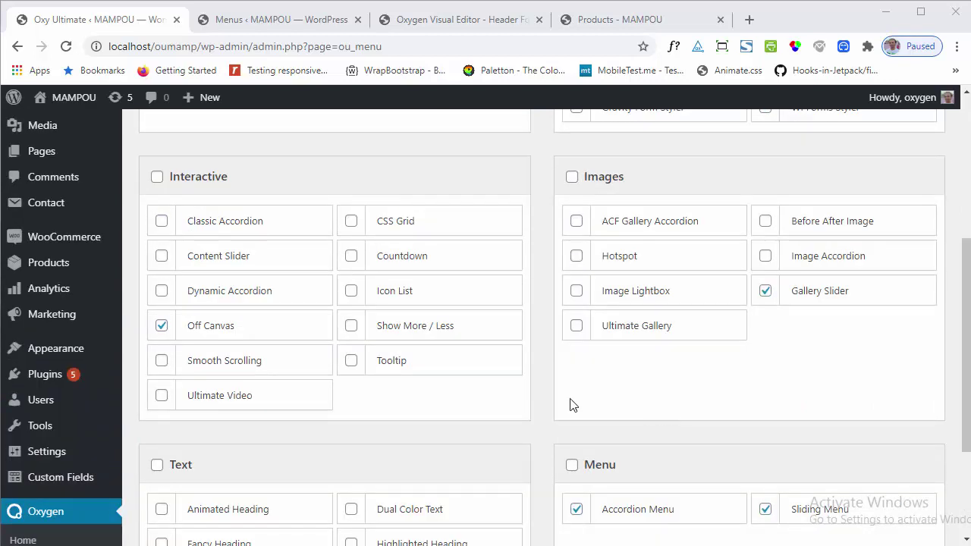
- Examine the available WordPress menus and the item hierarchy of Mobile Menu
left_click(216, 29)
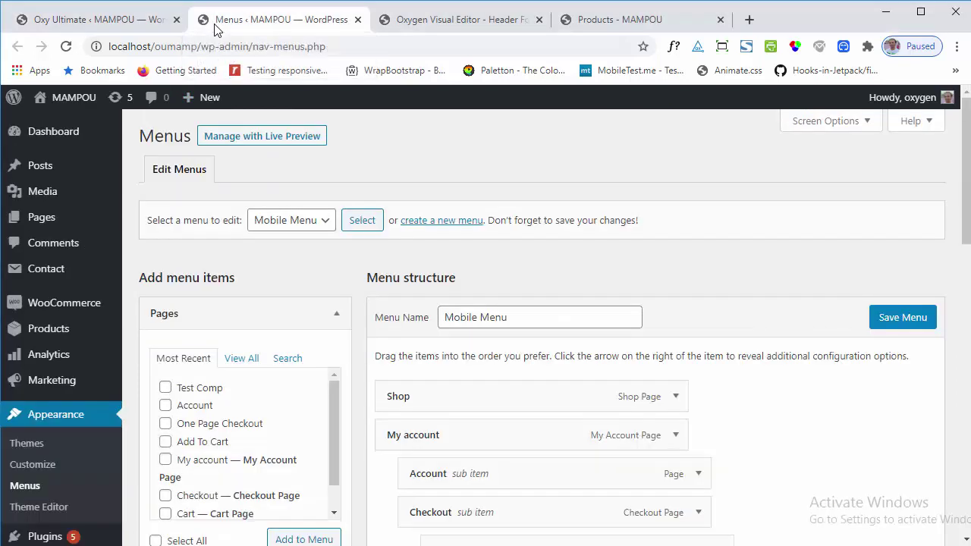
left_click(318, 223)
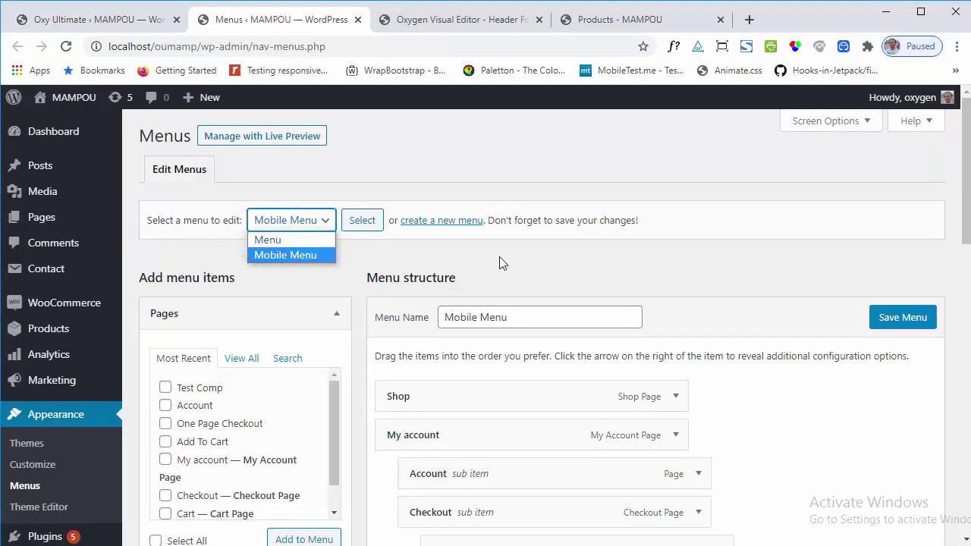
scroll(498, 263, "down", 2)
scroll(423, 236, "down", 9)
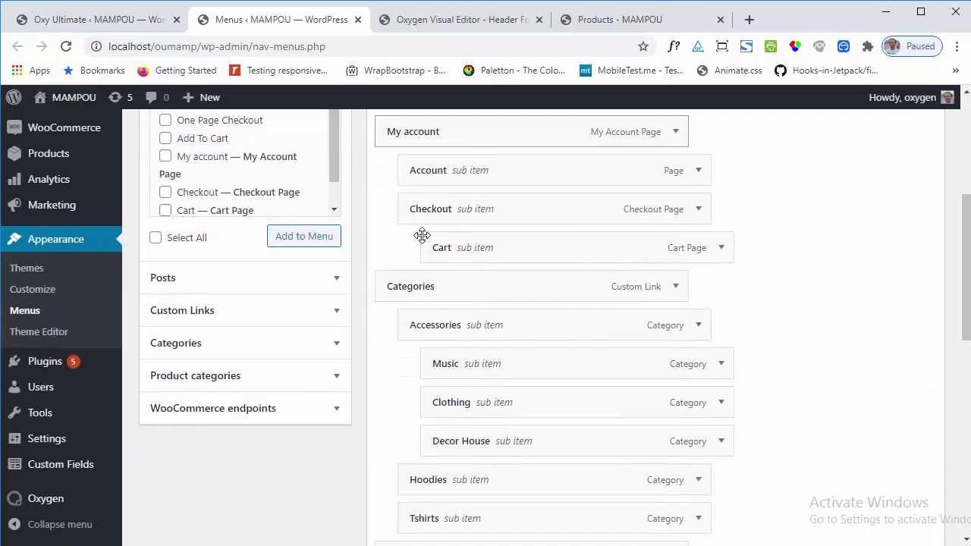
scroll(444, 285, "up", 10)
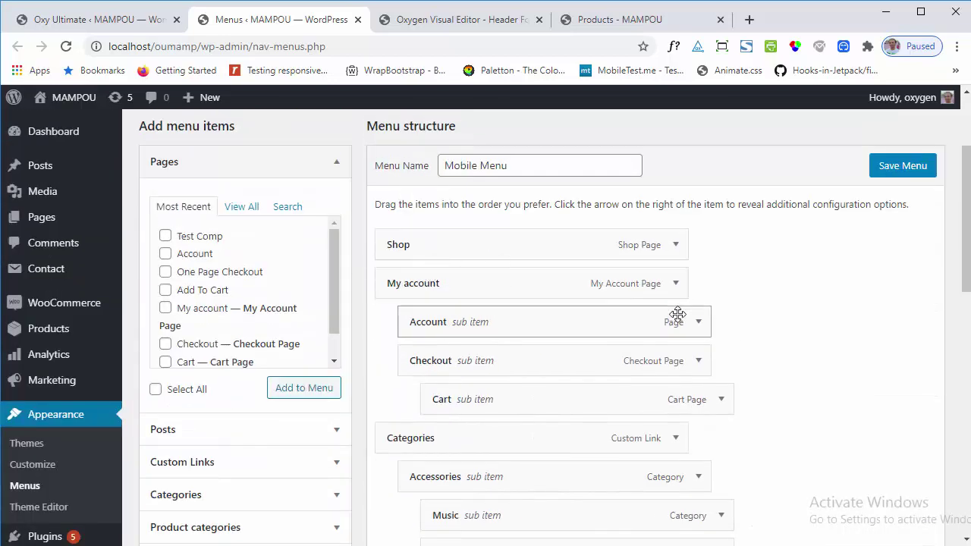
scroll(676, 316, "down", 6)
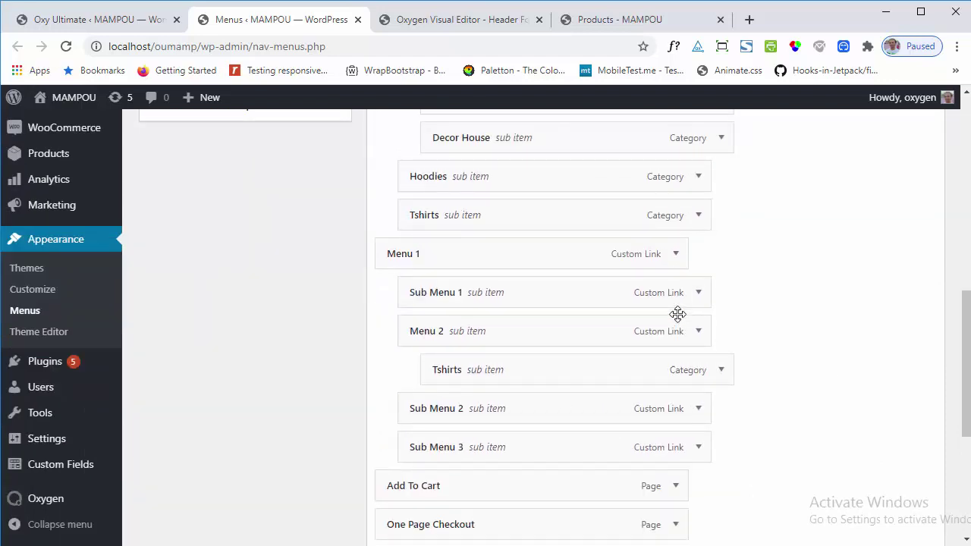
- Recheck the Oxy Ultimate components, then preview and close the off-canvas panel on the shop page
left_click(120, 20)
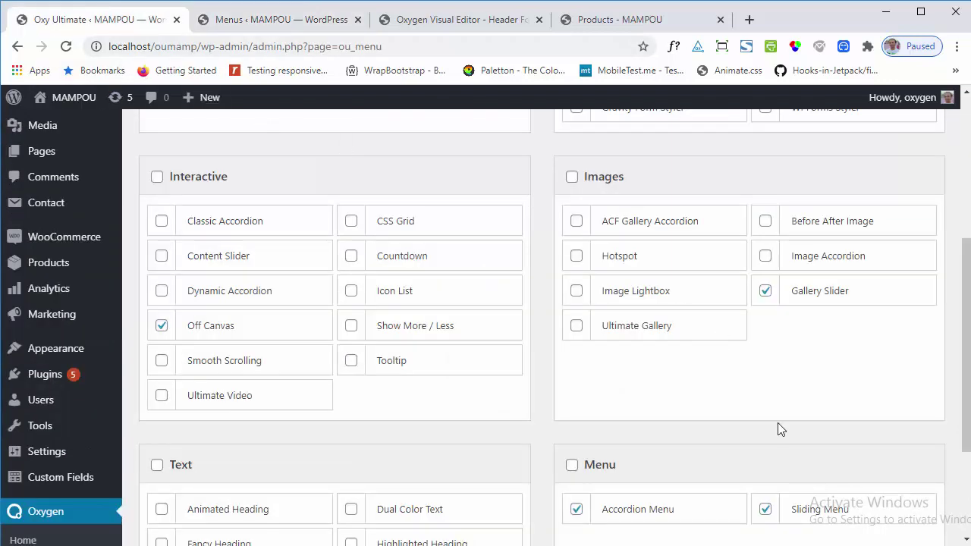
scroll(779, 428, "down", 3)
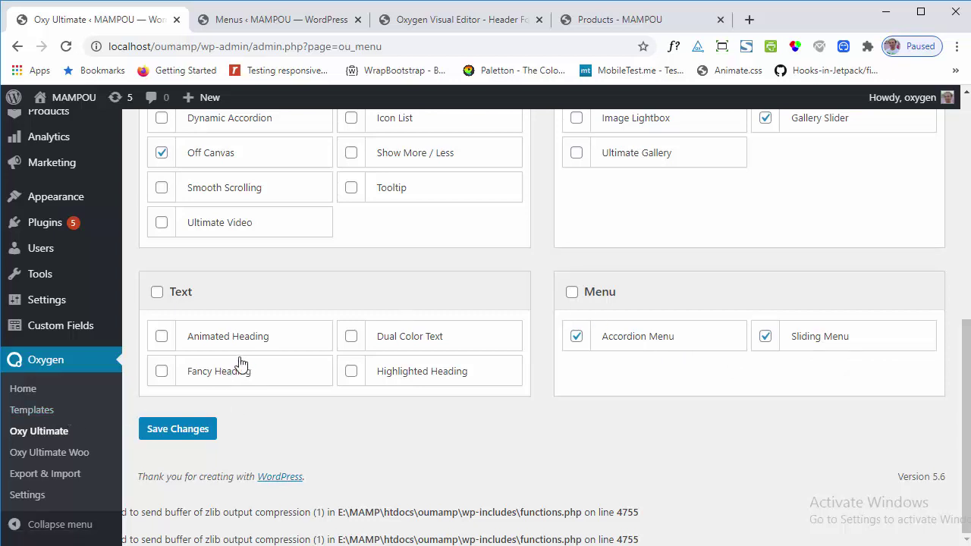
left_click(584, 30)
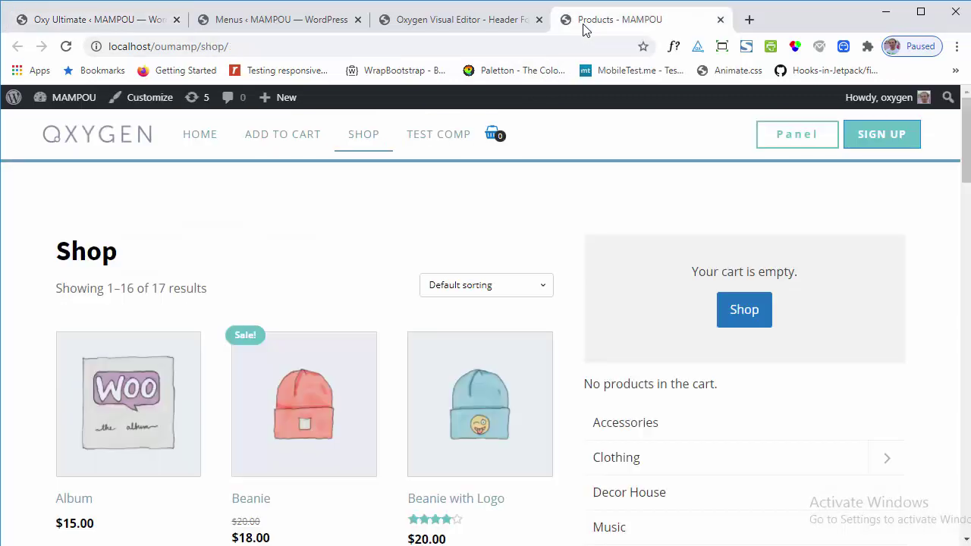
left_click(814, 138)
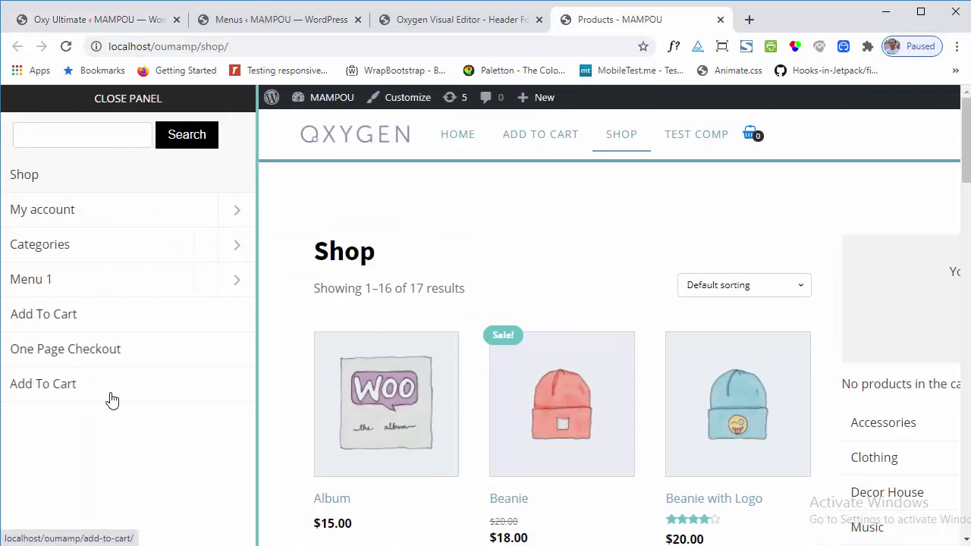
left_click(144, 100)
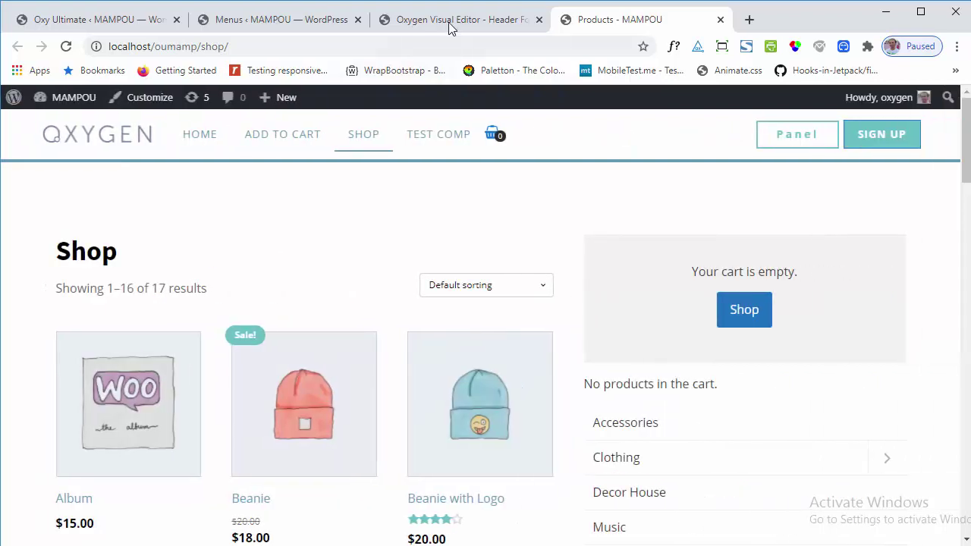
- In the Oxygen header template, select the Sliding Menu inside the Off Canvas and open its Config settings
left_click(449, 23)
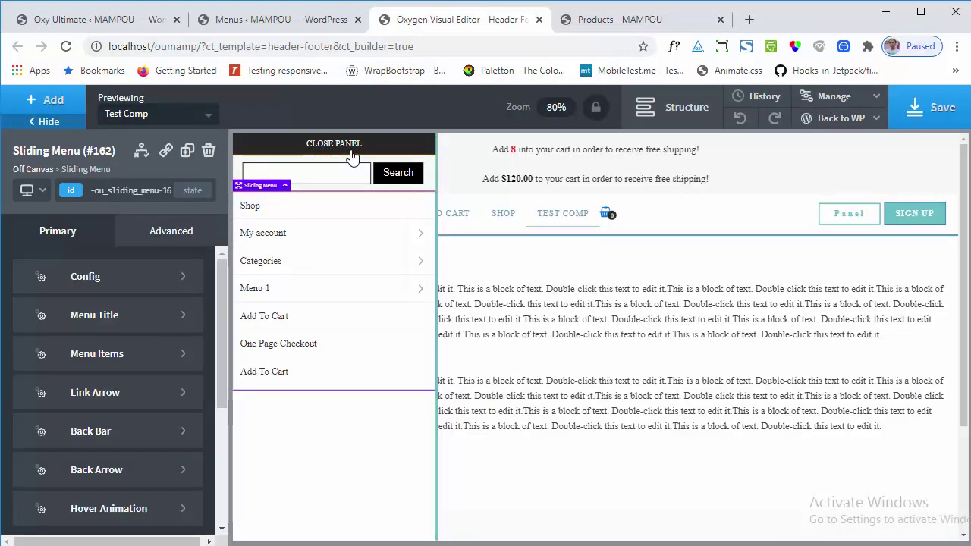
left_click(329, 464)
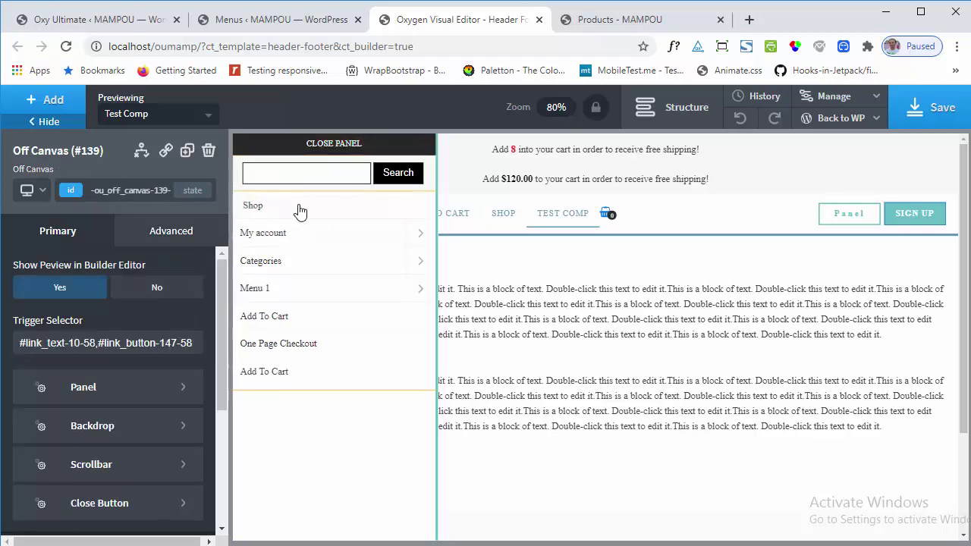
left_click(368, 383)
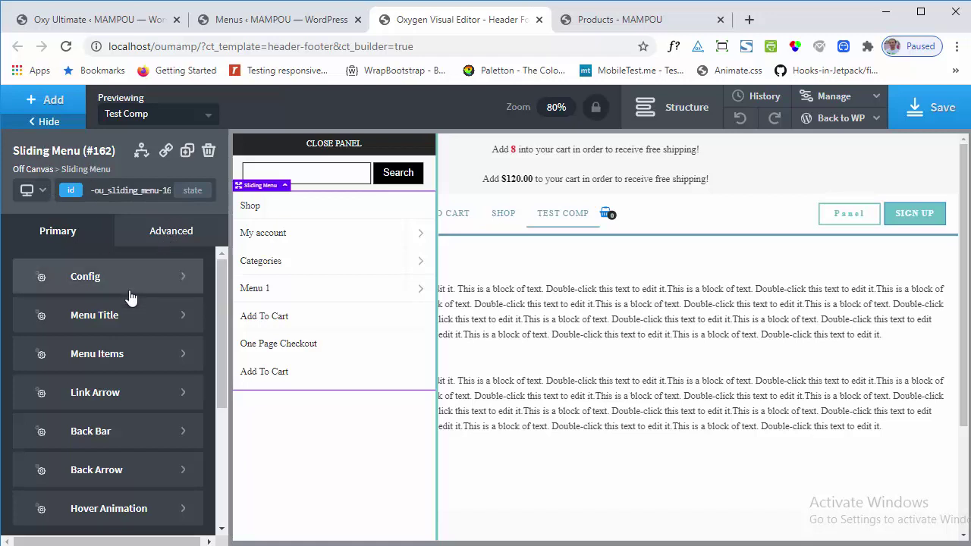
left_click_drag(217, 291, 220, 270)
left_click(112, 278)
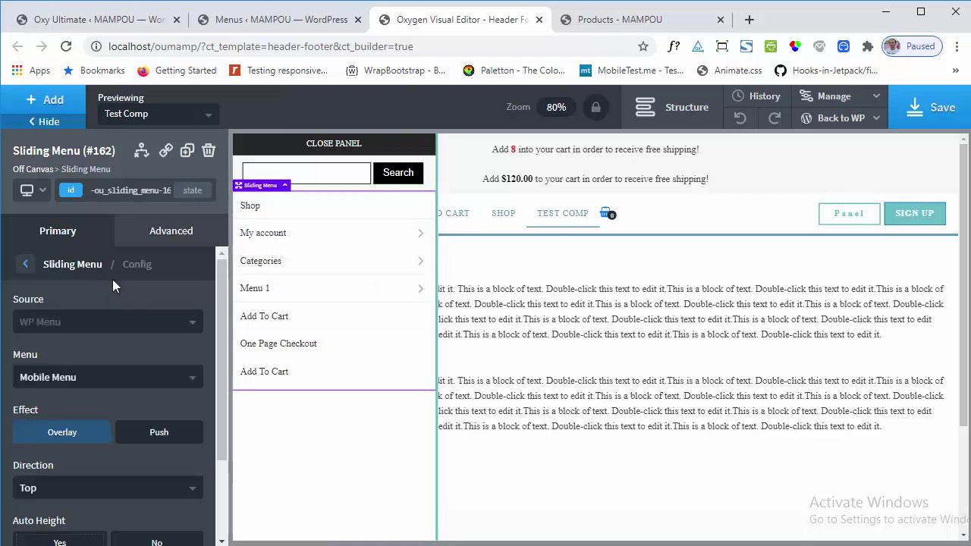
- Examine the Source and Menu options available in the Sliding Menu's configuration
left_click(151, 325)
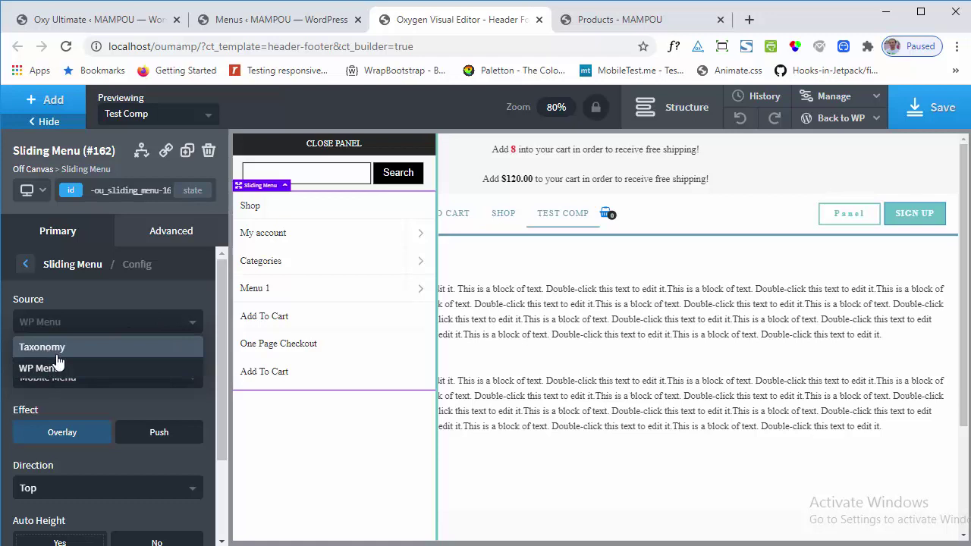
left_click(94, 297)
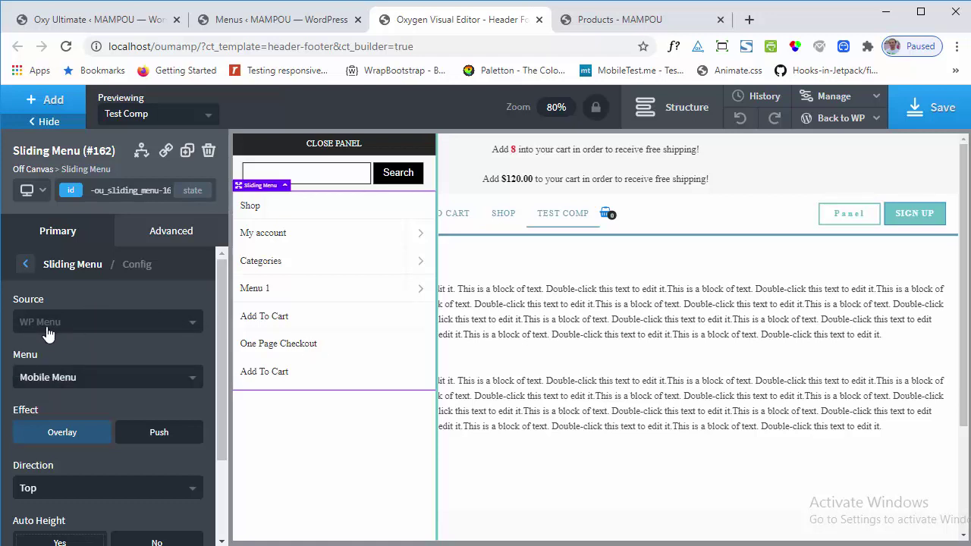
scroll(52, 333, "down", 2)
scroll(47, 335, "up", 2)
left_click(187, 378)
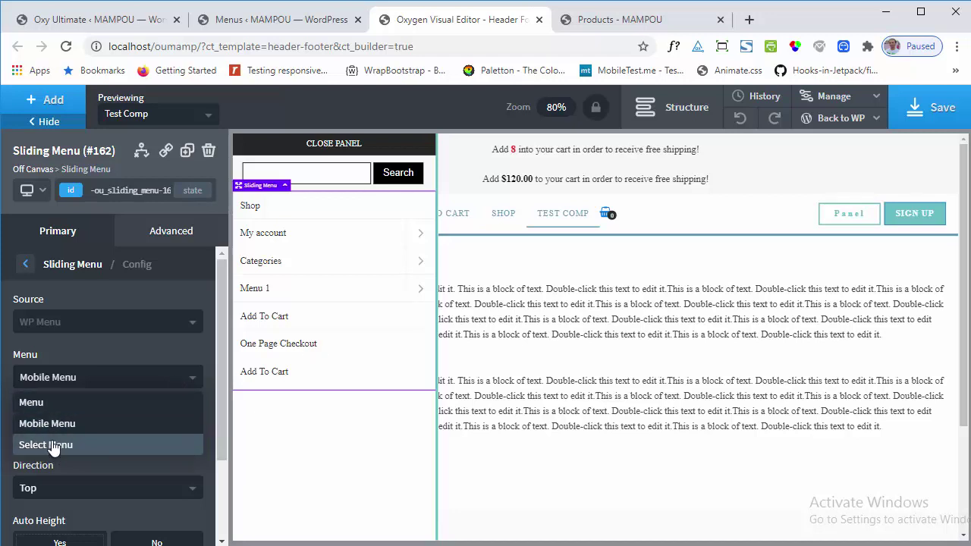
left_click(93, 343)
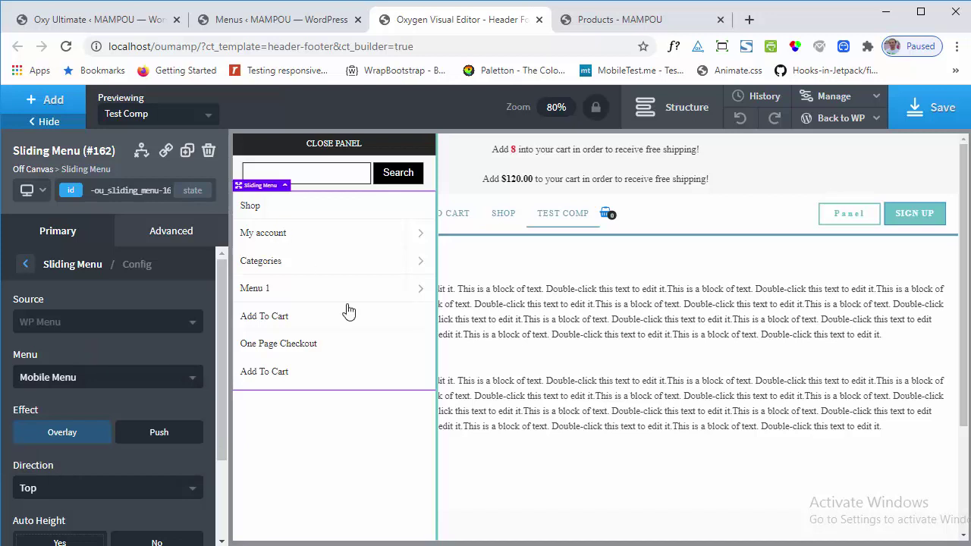
- Switch the Sliding Menu's WordPress menu to the one named Menu
left_click(76, 383)
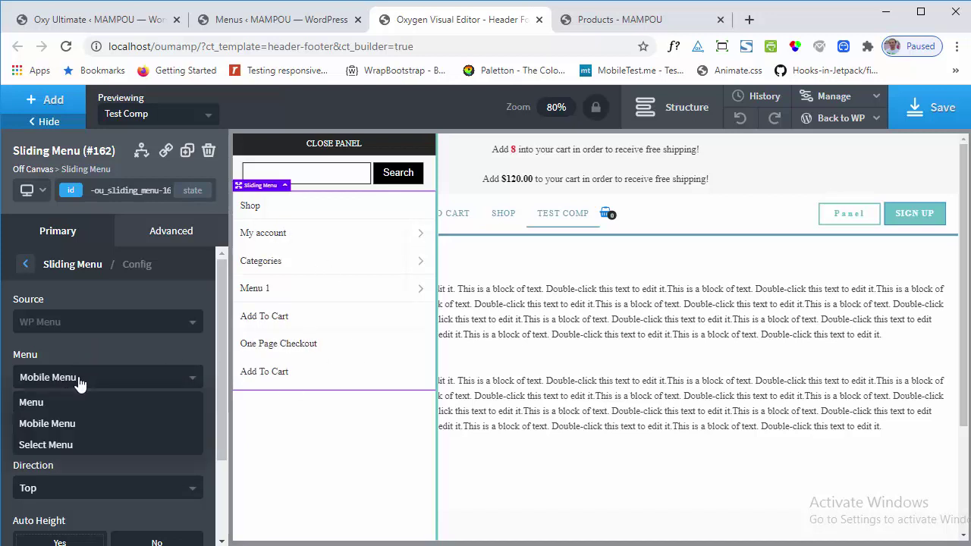
left_click(36, 405)
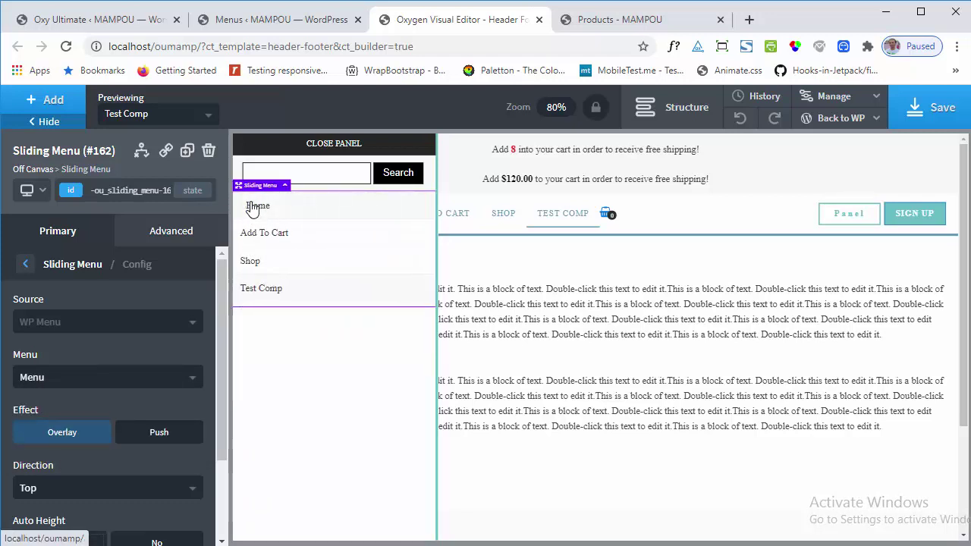
left_click(163, 380)
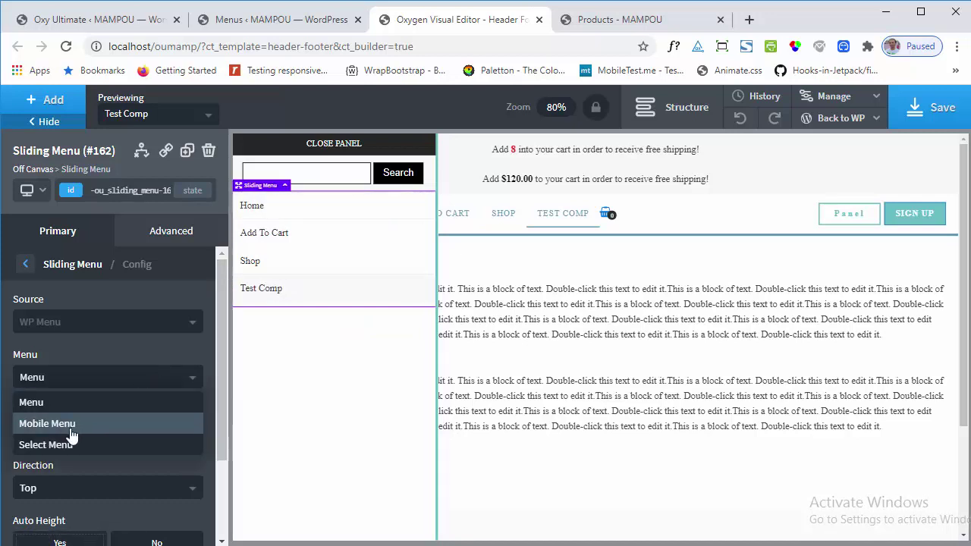
left_click(78, 332)
- Set the Sliding Menu's source to Taxonomy and its taxonomy to Product categories
left_click(81, 329)
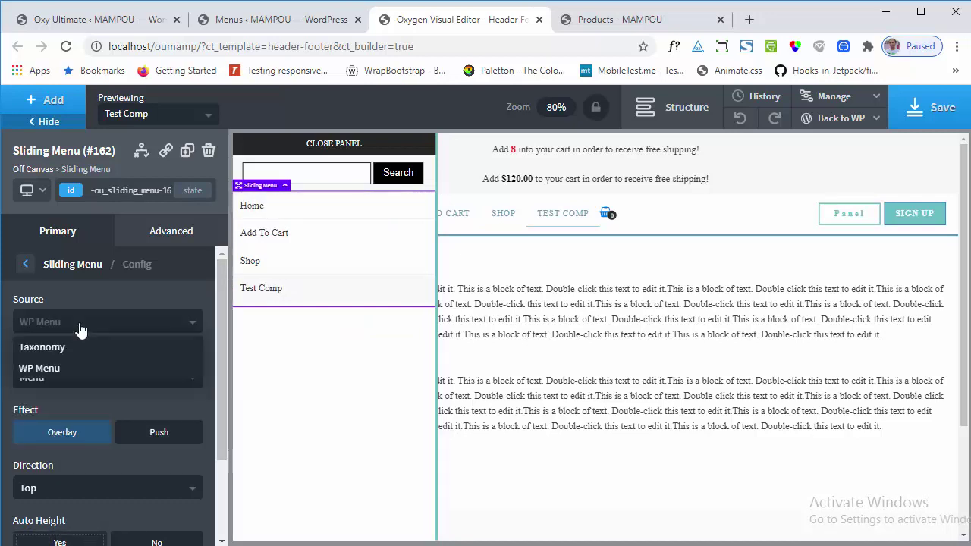
left_click(63, 349)
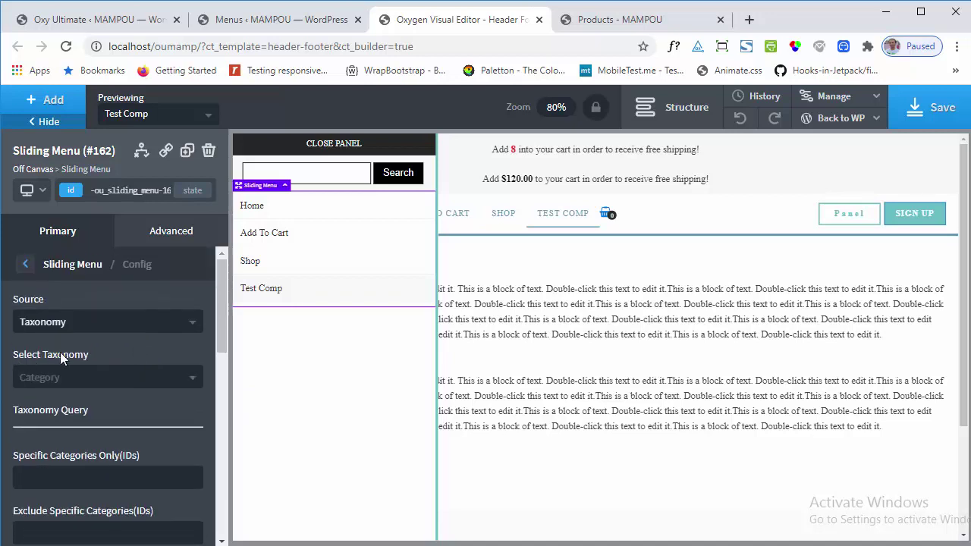
left_click(194, 377)
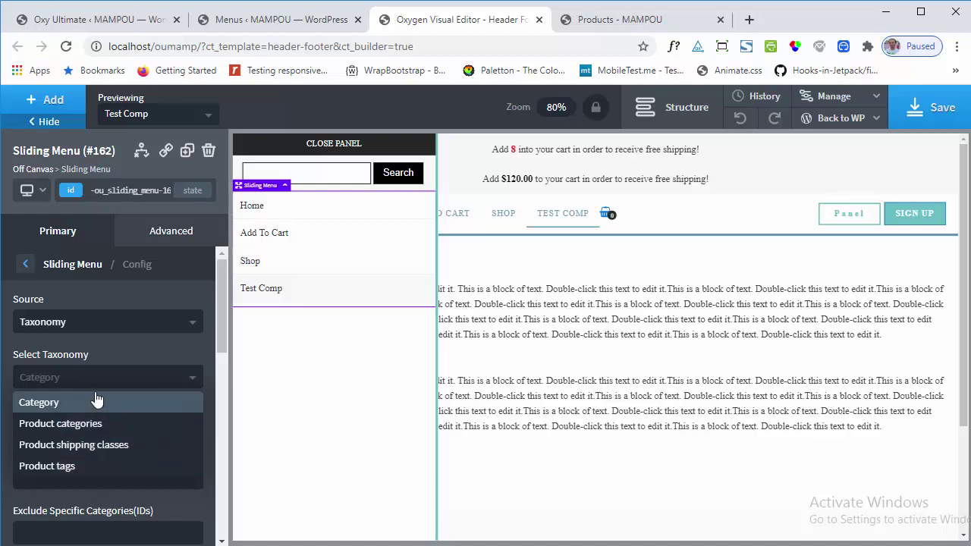
left_click(36, 423)
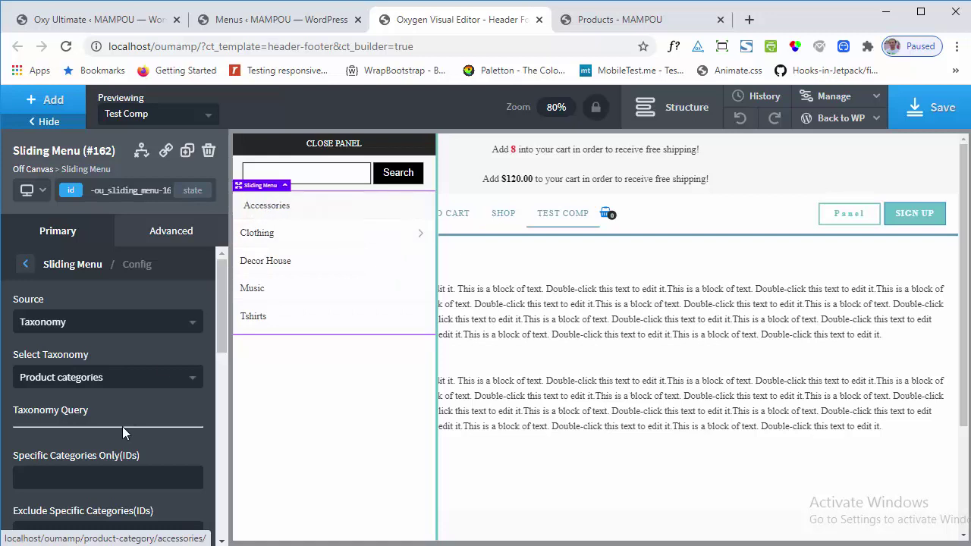
- Review the taxonomy query options and set the Sliding Menu's animation effect direction to Left
scroll(122, 427, "down", 2)
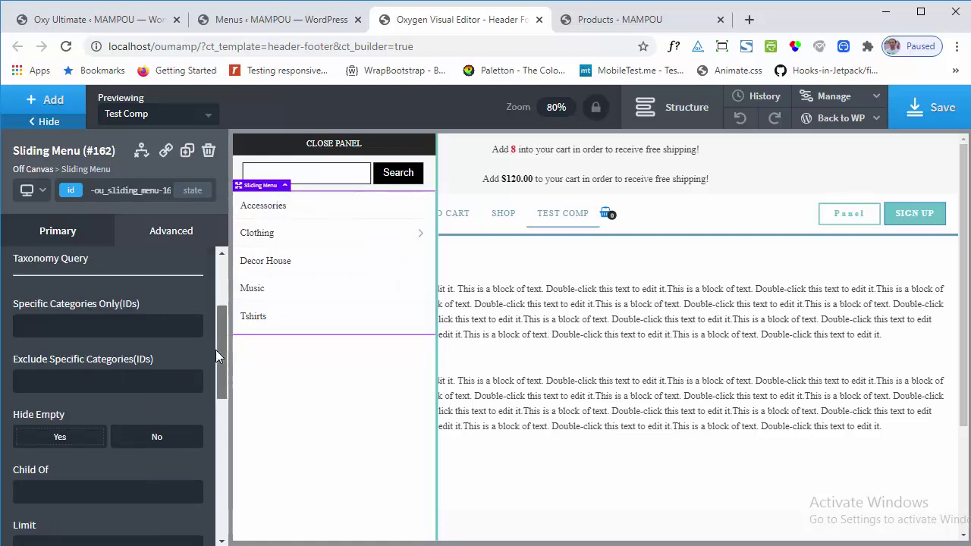
scroll(217, 342, "up", 1)
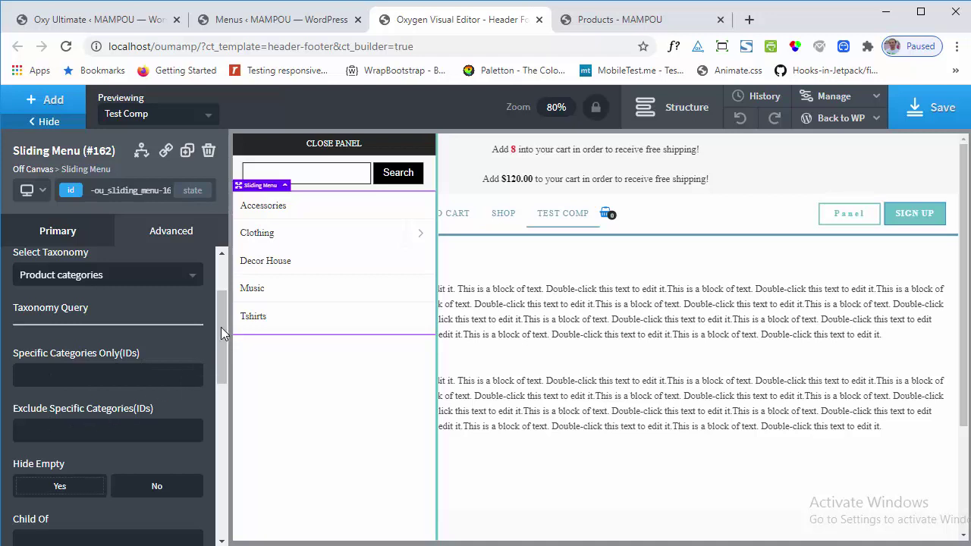
left_click_drag(221, 326, 213, 391)
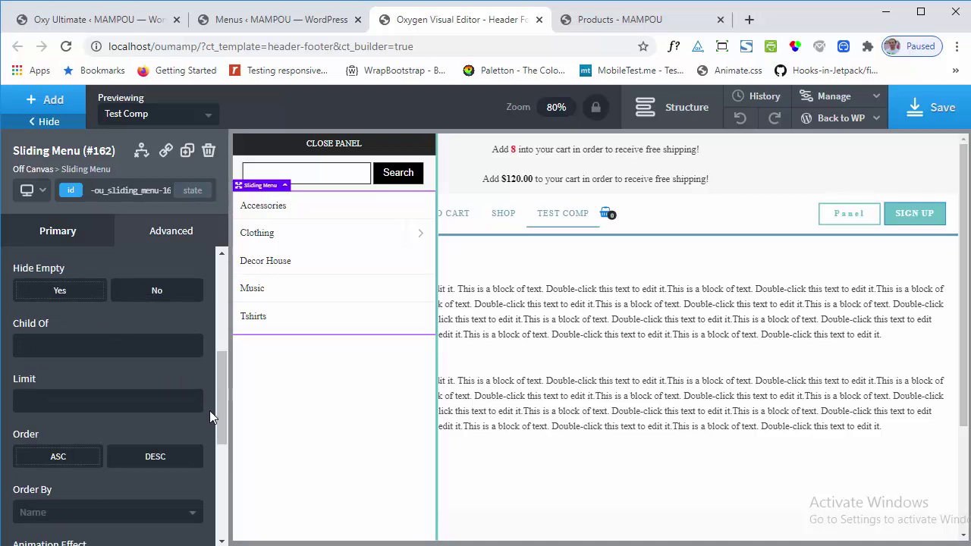
left_click_drag(223, 413, 227, 485)
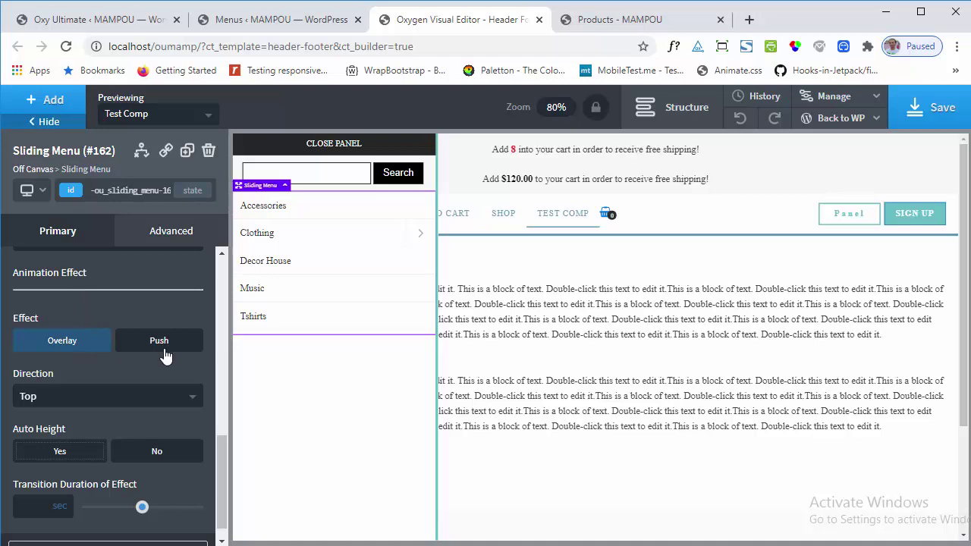
left_click(193, 397)
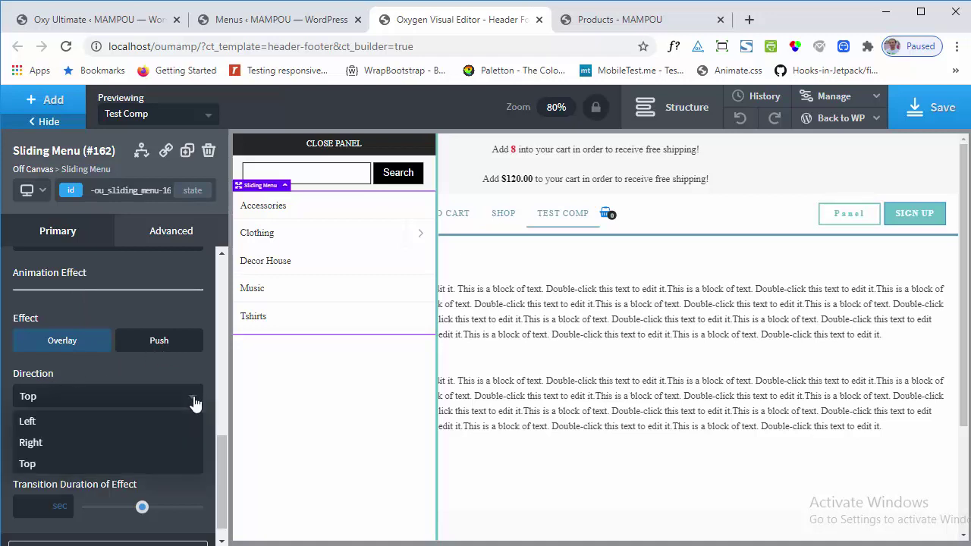
left_click(34, 428)
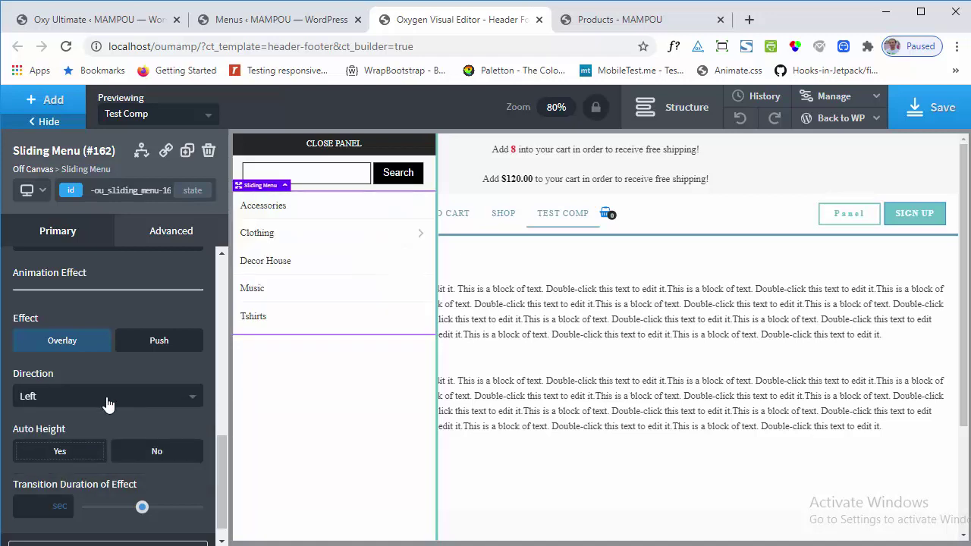
- Preview the left-direction animation by entering and leaving the Clothing submenu in the panel
left_click(419, 238)
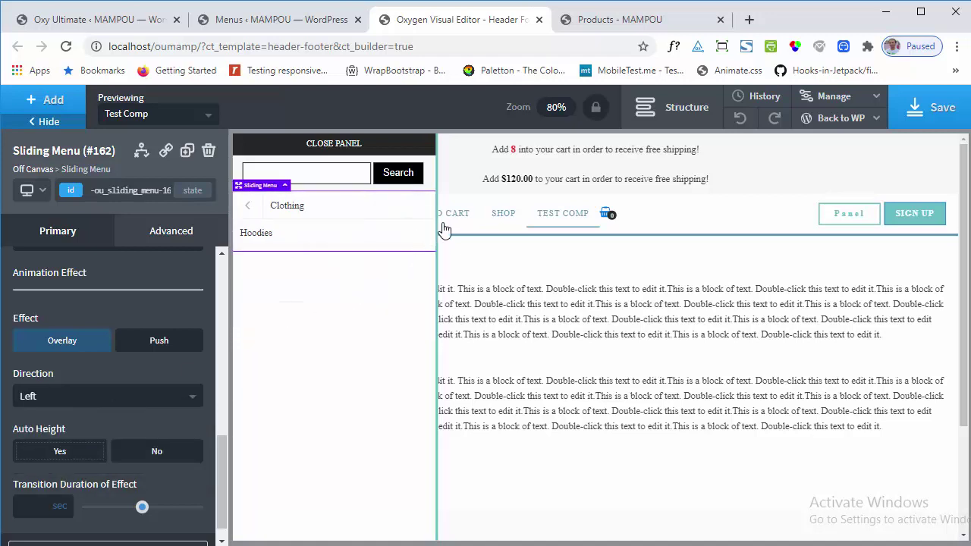
left_click(252, 211)
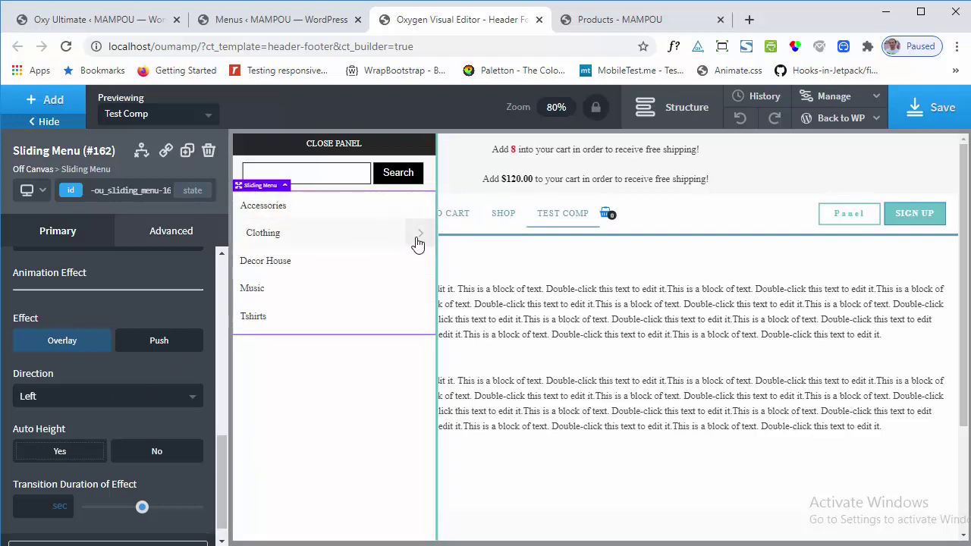
left_click(416, 241)
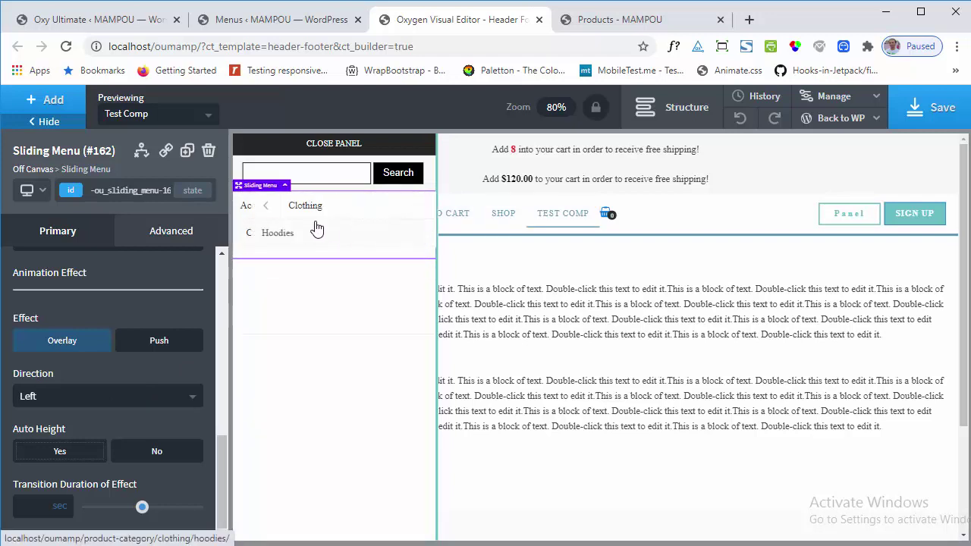
- Set the animation effect direction to Right and preview it with the Clothing submenu
left_click(79, 408)
left_click(39, 444)
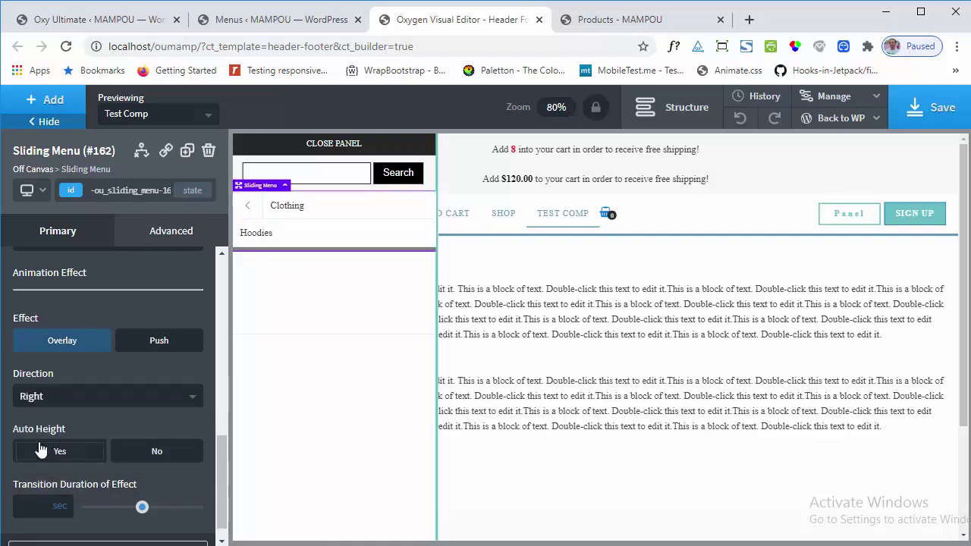
left_click(40, 450)
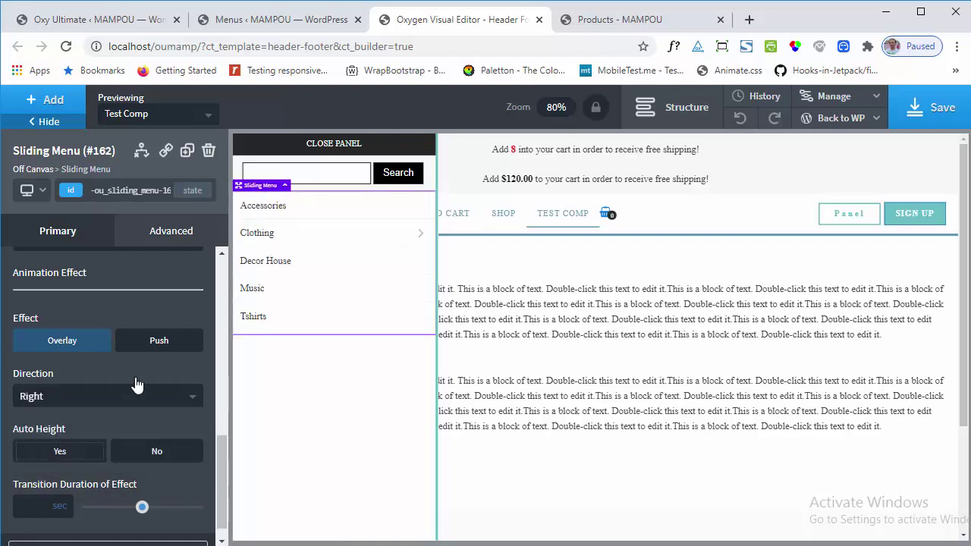
left_click(427, 243)
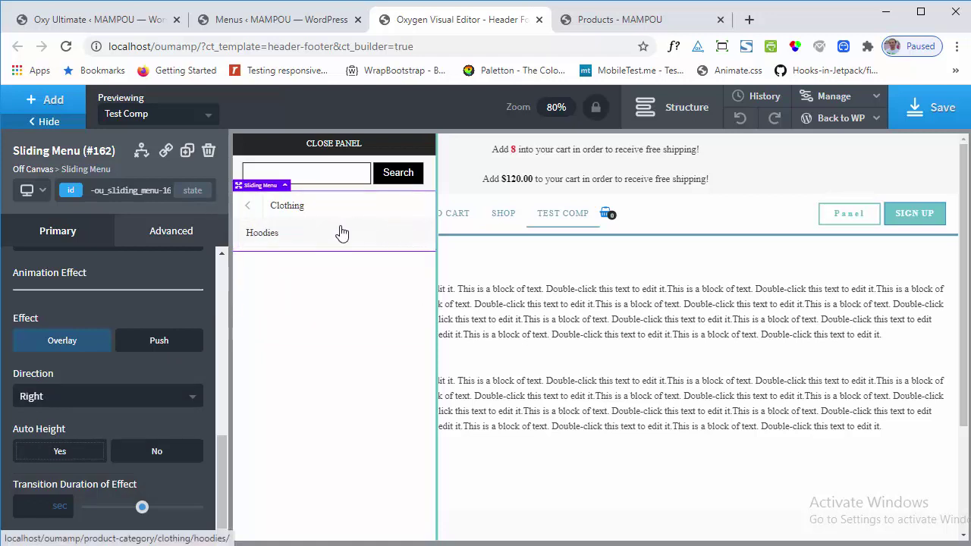
left_click(250, 210)
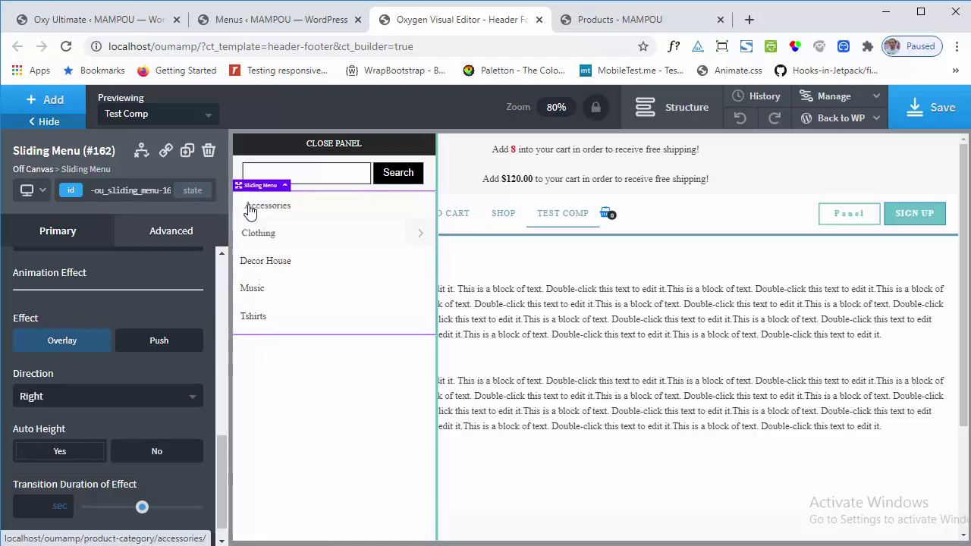
- Review the Auto Height and transition duration options, and check the height adjustment by opening the Clothing submenu
scroll(154, 463, "down", 1)
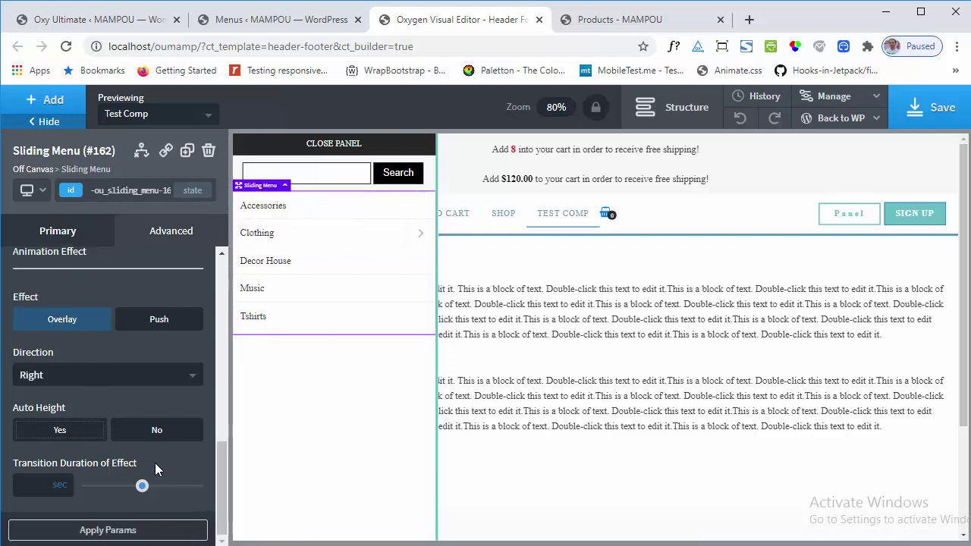
scroll(155, 463, "up", 1)
scroll(154, 463, "down", 1)
left_click(421, 233)
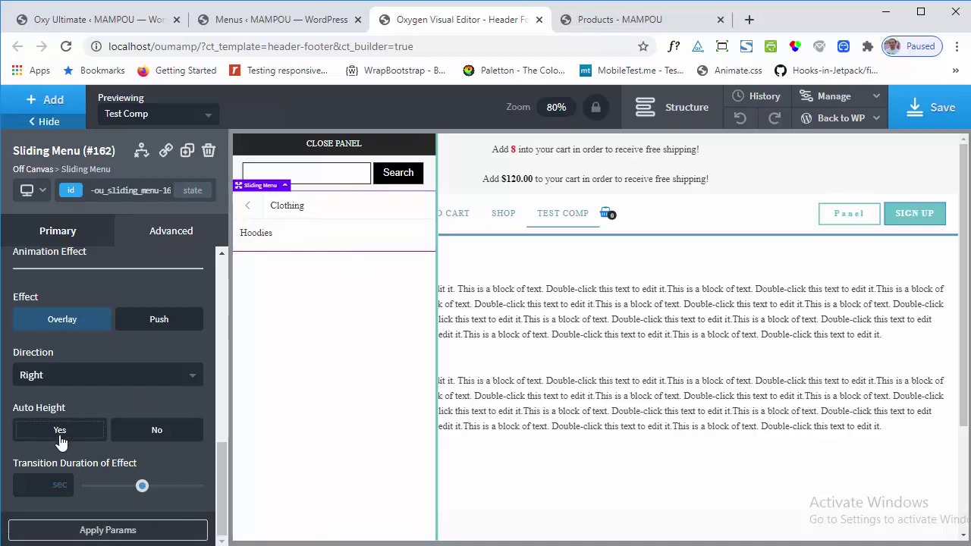
- Look through the Sliding Menu's Menu Title settings, including the note on which source they apply to
scroll(123, 465, "up", 10)
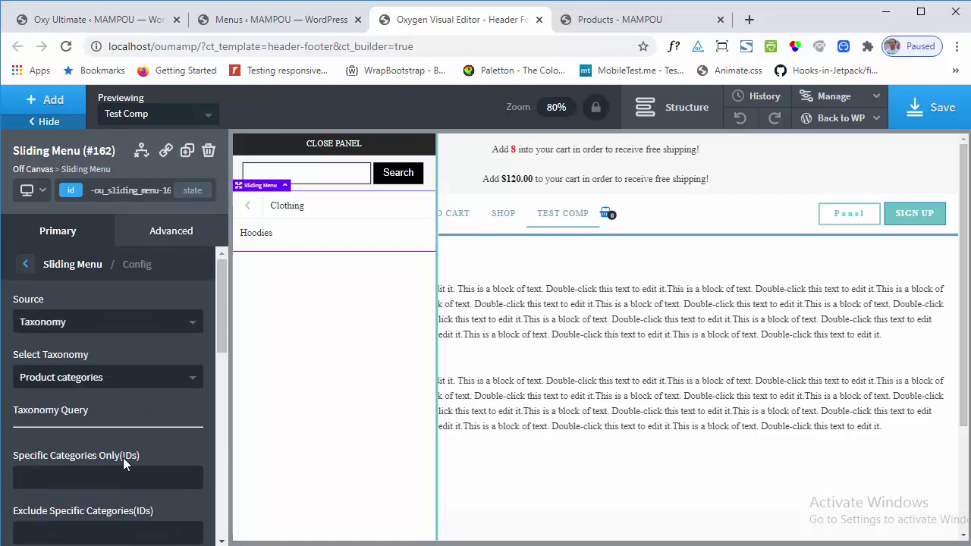
left_click(73, 265)
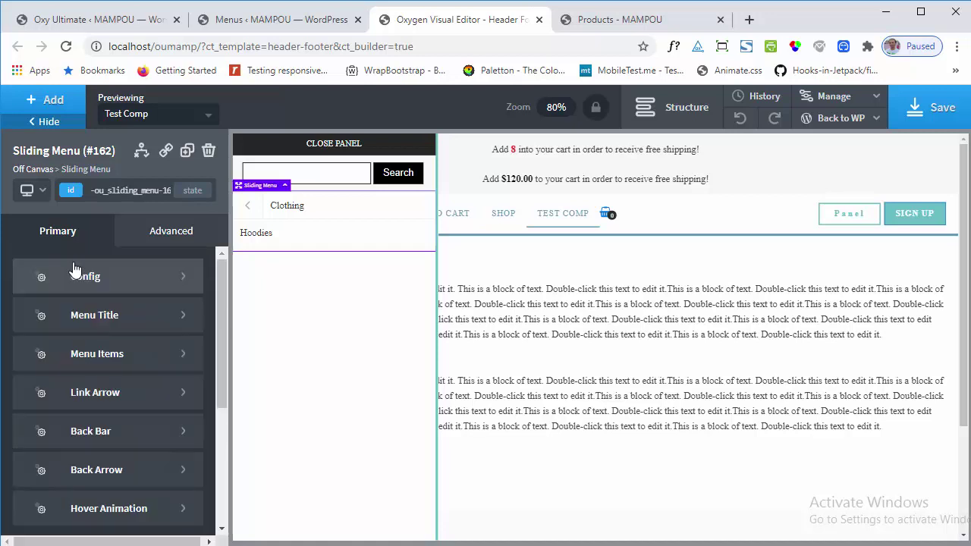
left_click(104, 319)
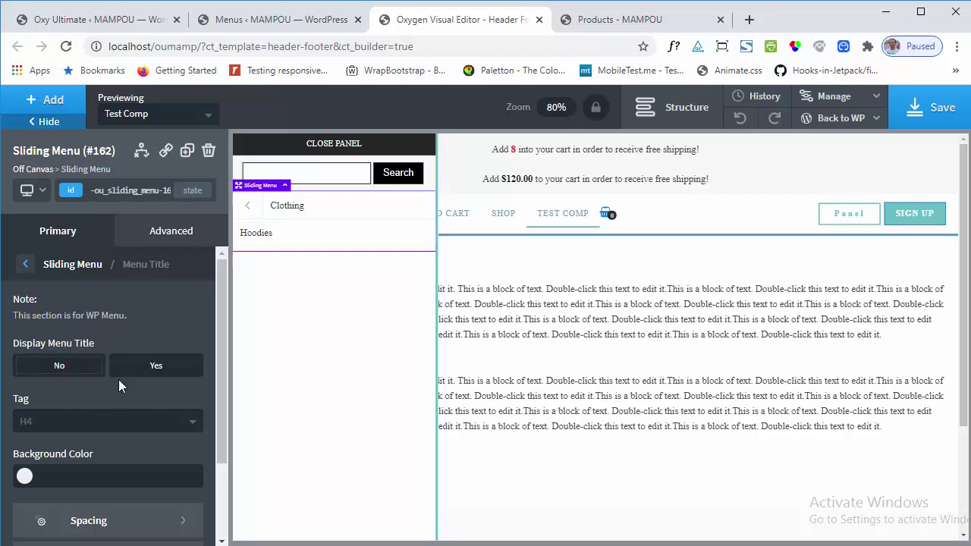
left_click(64, 266)
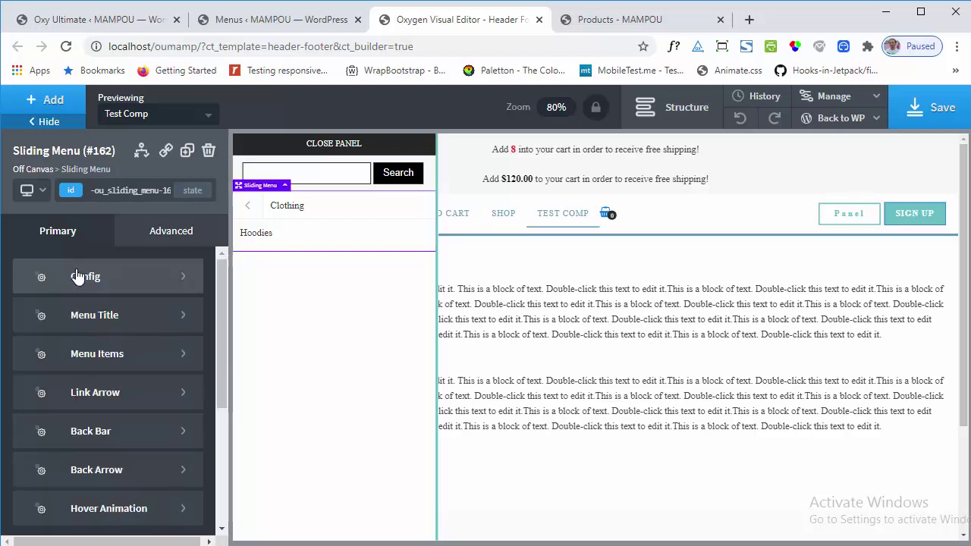
- Set the Sliding Menu's source to WP Menu and its menu to Mobile Menu
left_click(129, 276)
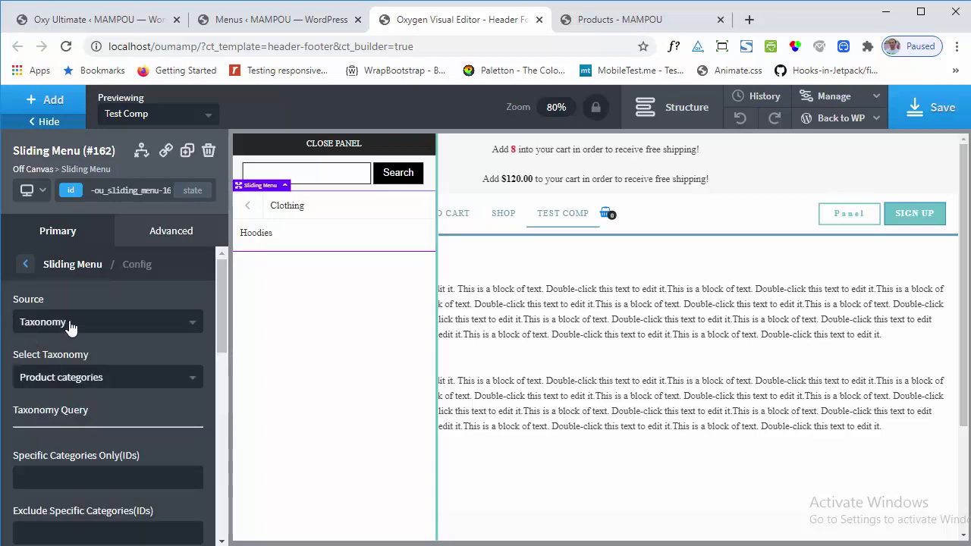
left_click(71, 323)
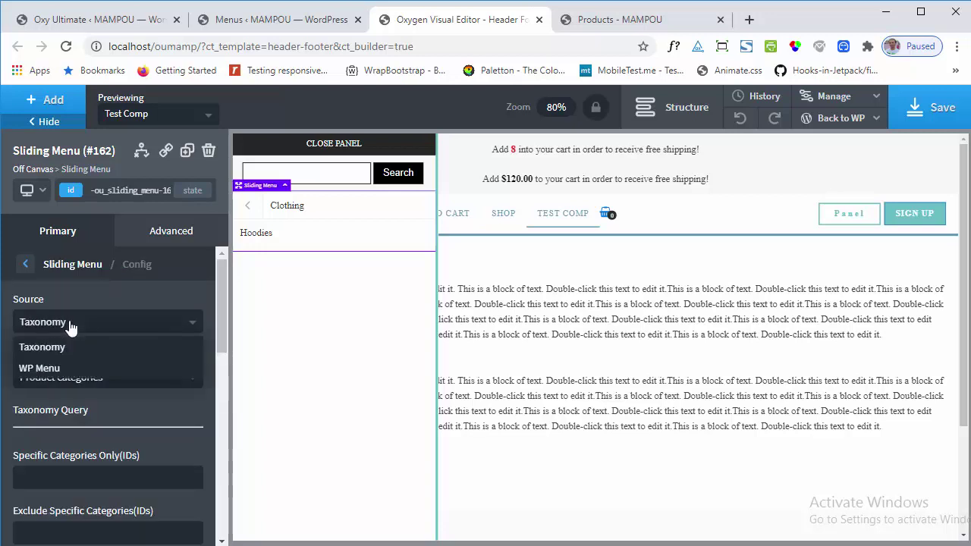
left_click(39, 369)
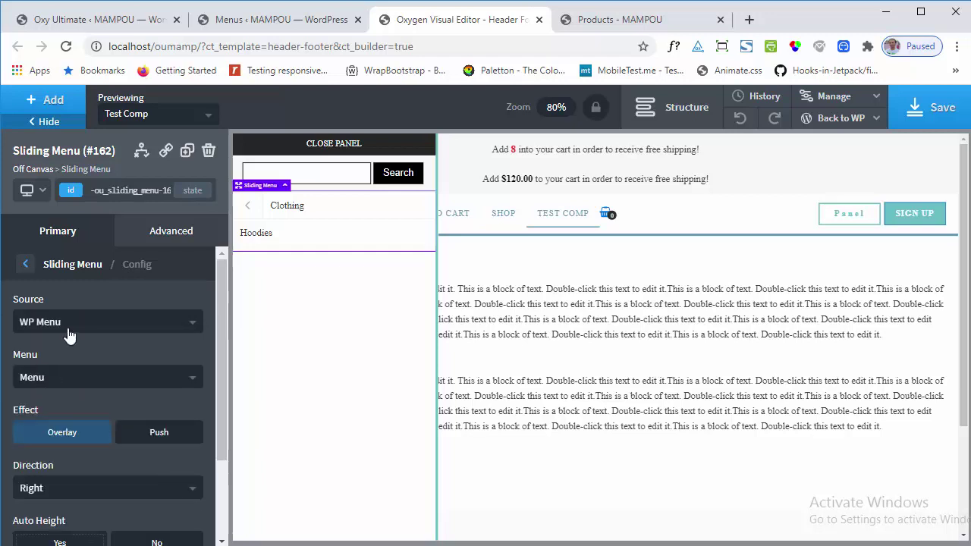
left_click(90, 379)
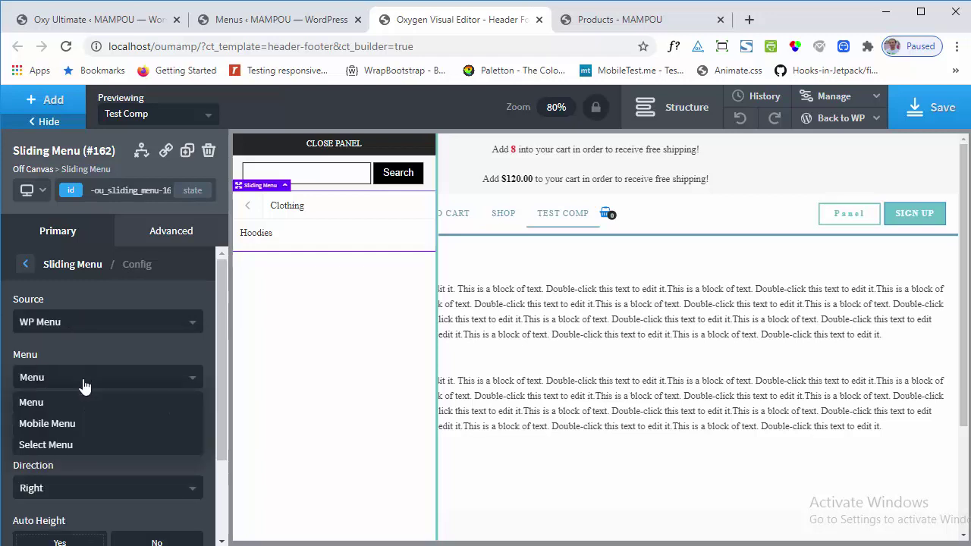
left_click(64, 429)
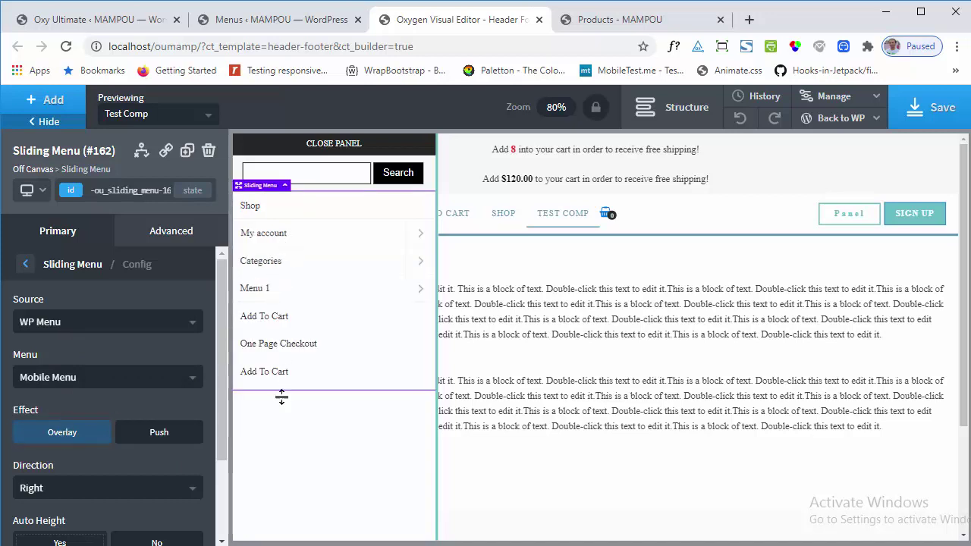
- Turn on the Display Menu Title option for the Sliding Menu
left_click(46, 266)
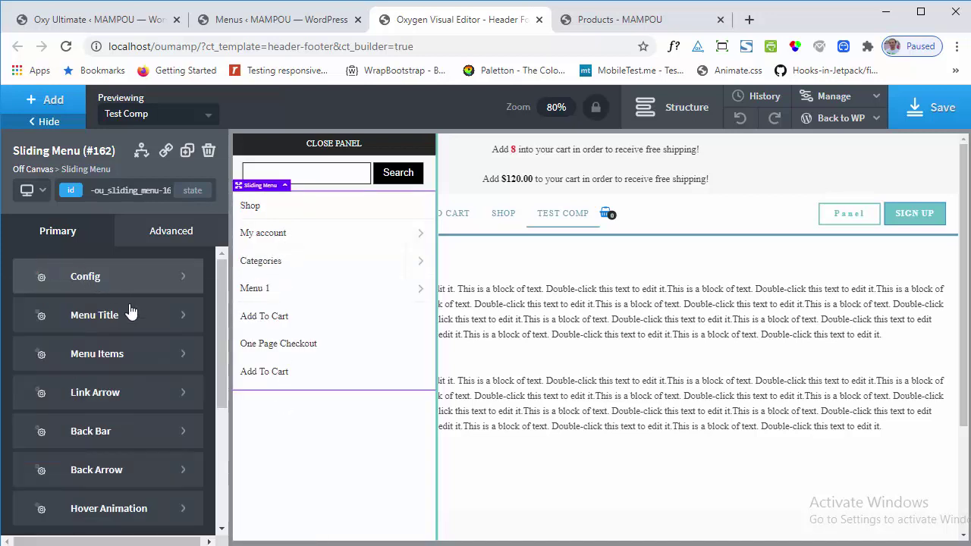
left_click(88, 326)
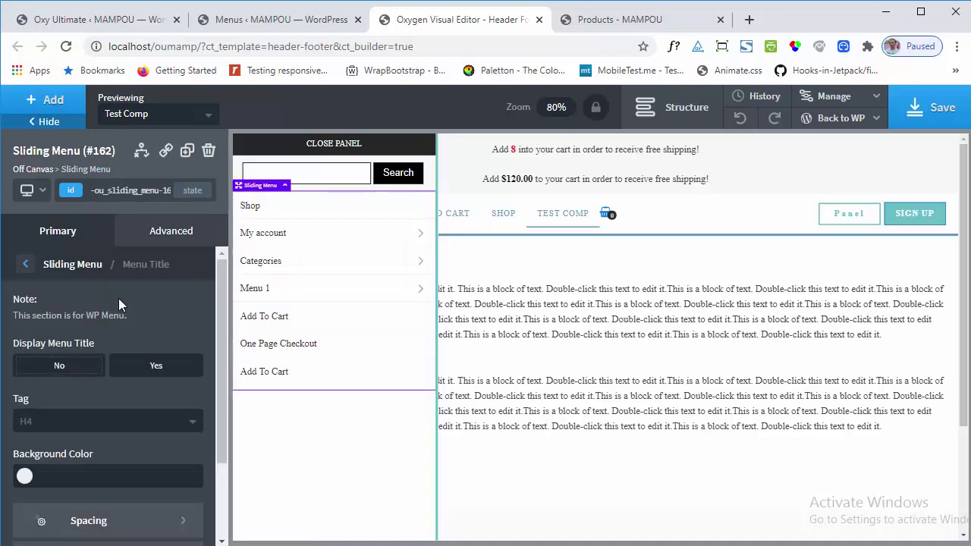
left_click(146, 368)
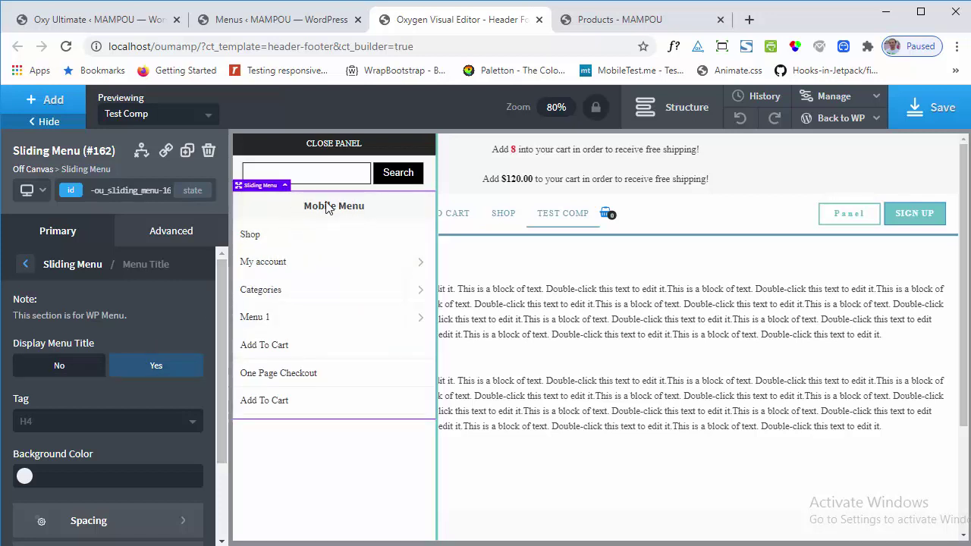
- Check the menu's name on the WordPress Menus page, and return to the Oxygen editor
left_click(289, 28)
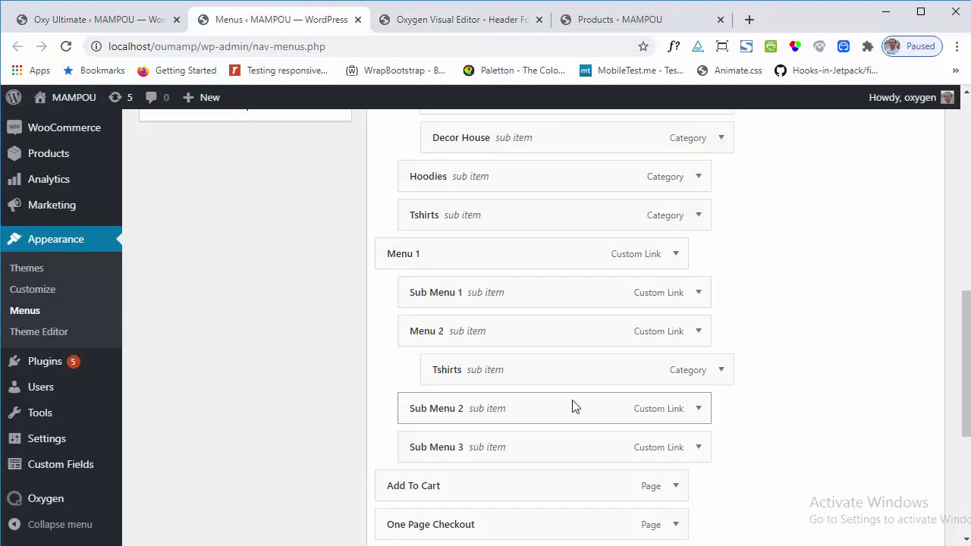
scroll(575, 405, "up", 10)
left_click_drag(526, 319, 435, 325)
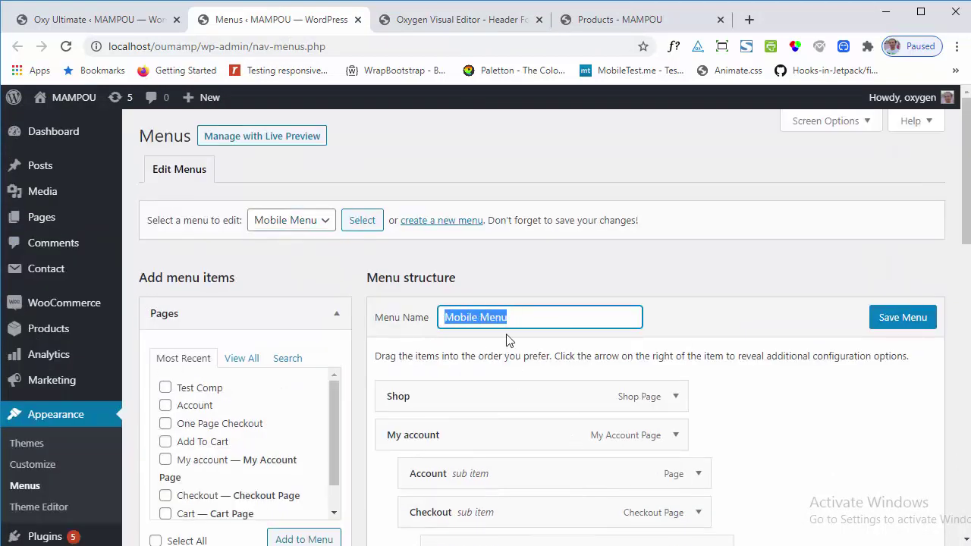
left_click(453, 17)
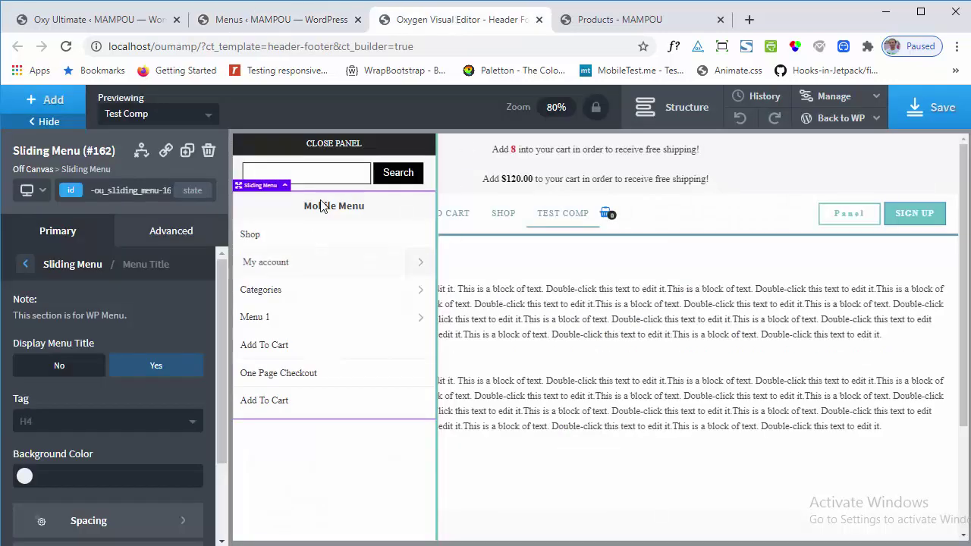
- Examine the menu title's tag, background color, spacing, typography and border options
scroll(184, 440, "down", 1)
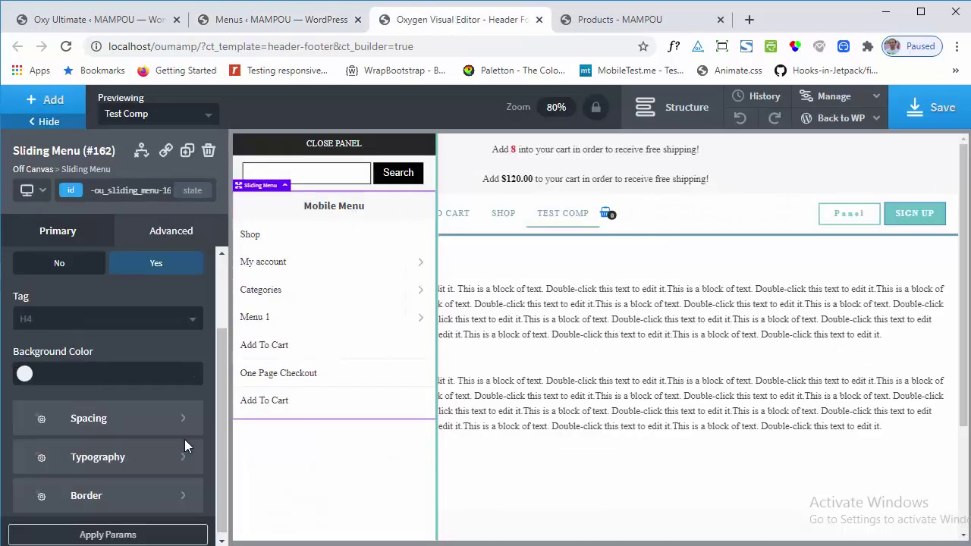
scroll(185, 439, "up", 1)
scroll(36, 319, "down", 2)
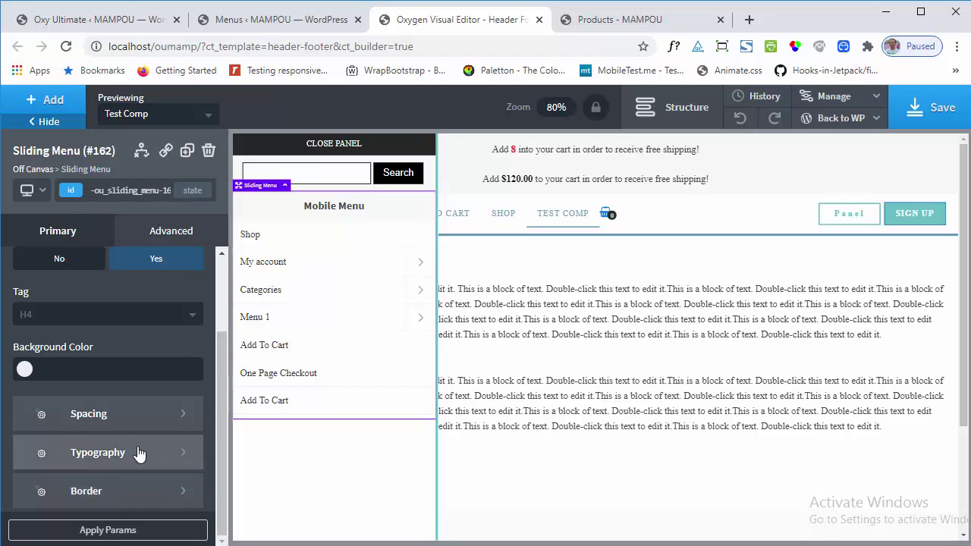
scroll(137, 453, "up", 2)
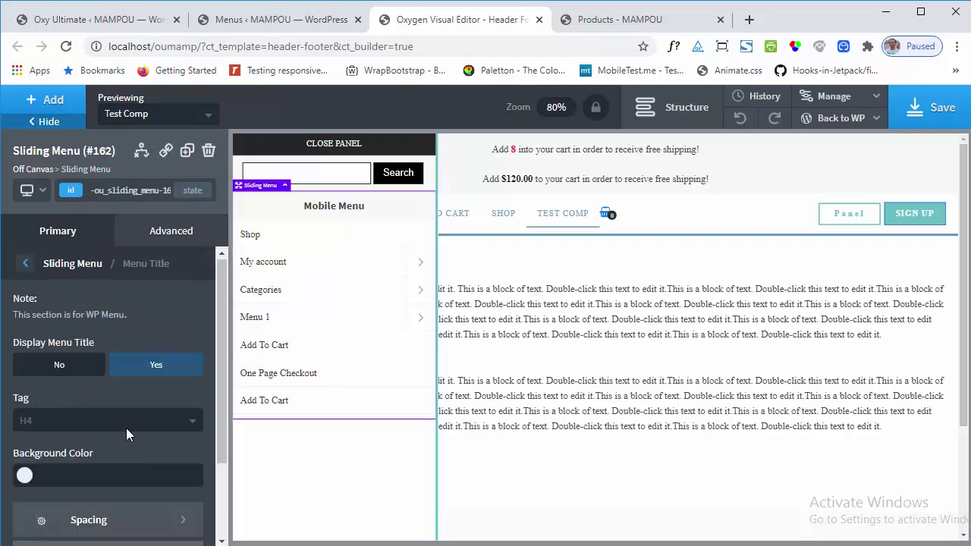
- Examine the Menu Items styling options, including spacing, colors, typography and the normal, hover and active borders
left_click(69, 264)
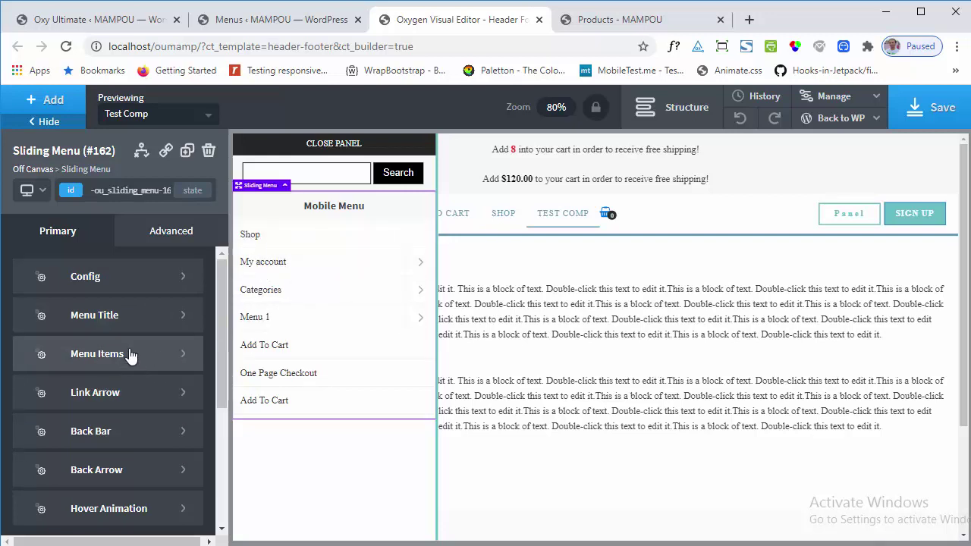
left_click(119, 372)
scroll(106, 429, "down", 2)
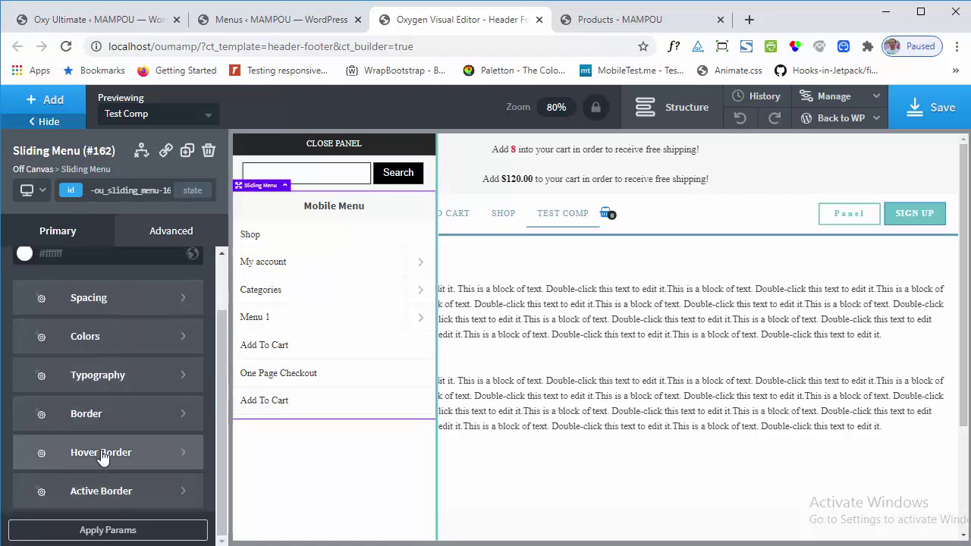
scroll(103, 455, "up", 2)
scroll(130, 334, "down", 2)
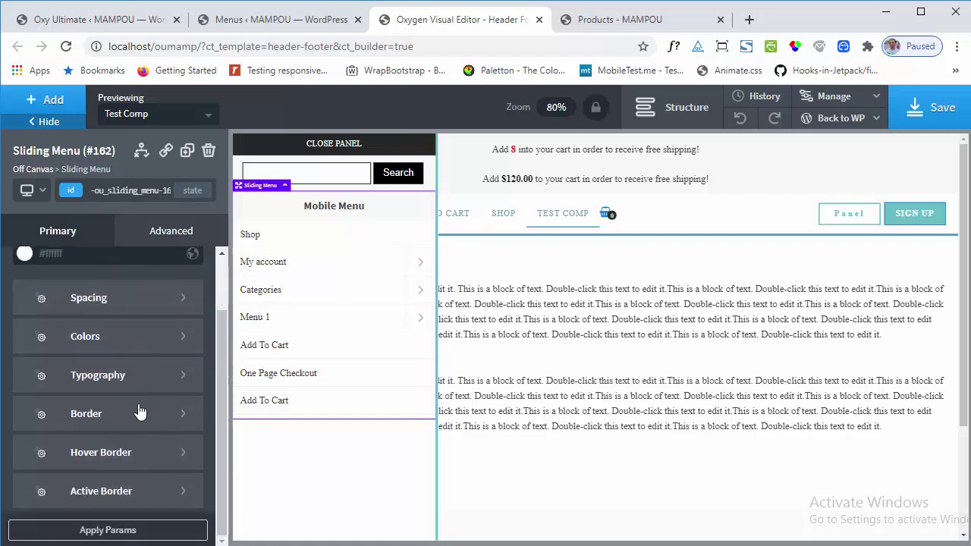
scroll(106, 318, "up", 2)
left_click(77, 267)
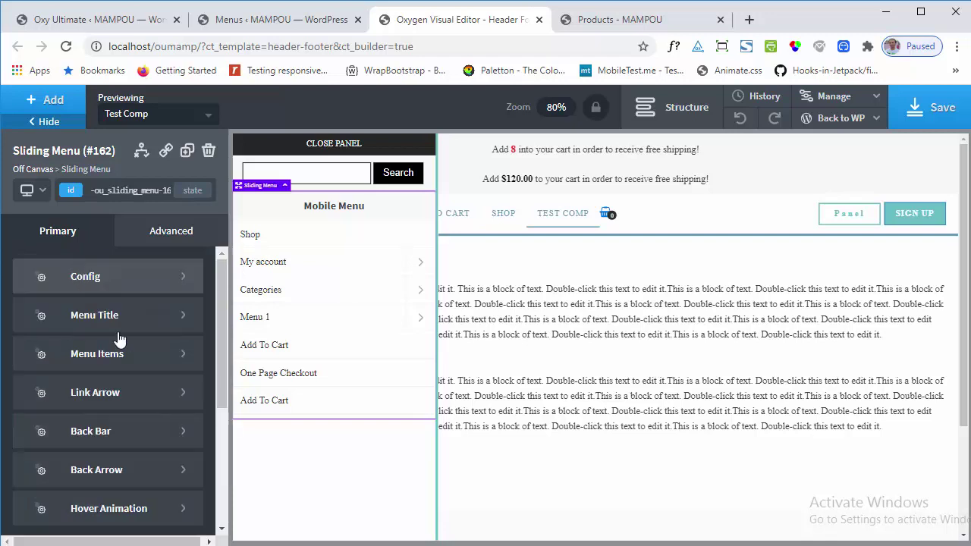
- Examine the Link Arrow's icon choices, icon size and width settings, and return to its option list
left_click(101, 404)
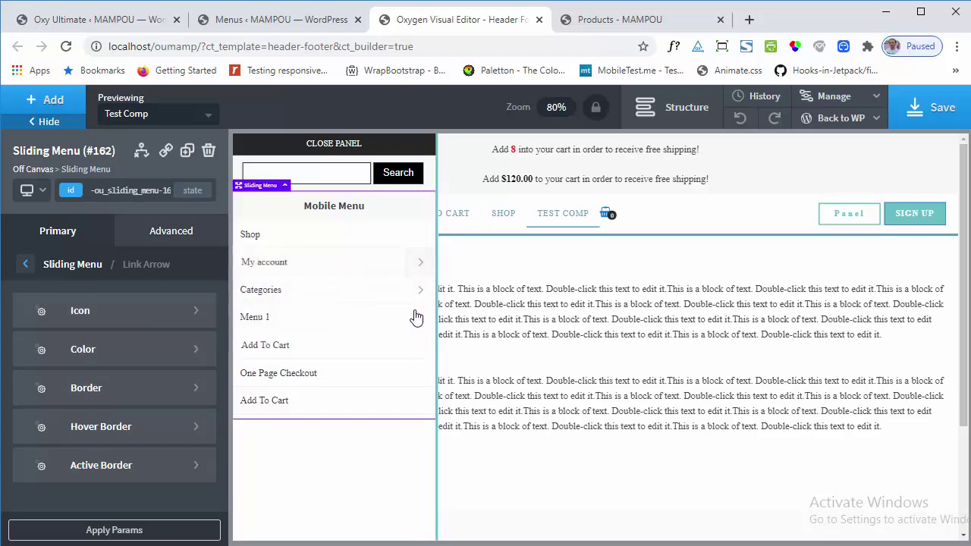
left_click(140, 320)
scroll(190, 418, "down", 5)
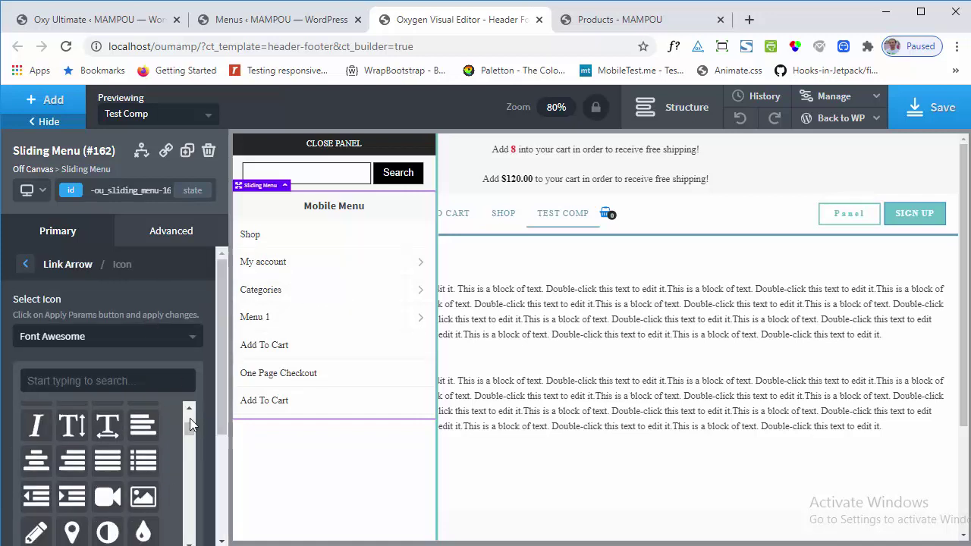
scroll(207, 467, "down", 3)
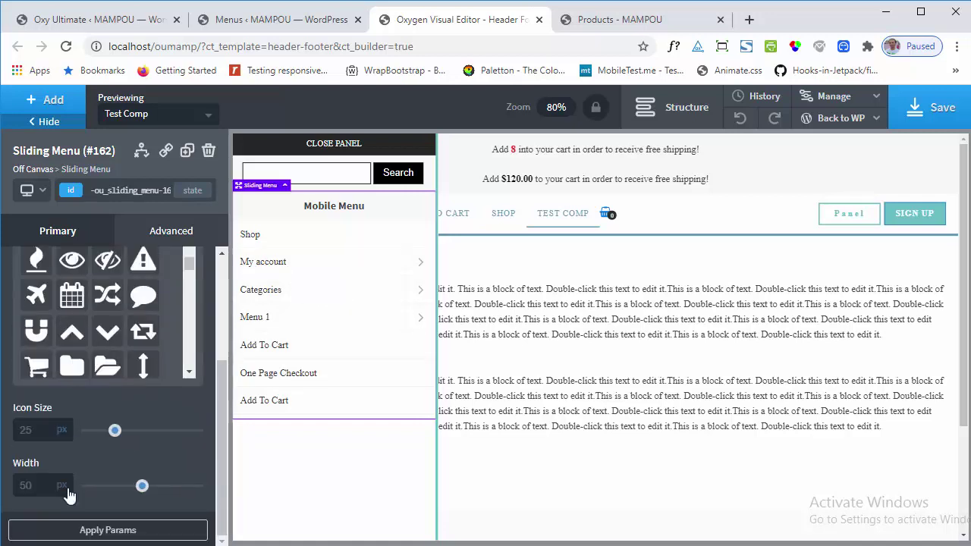
scroll(56, 428, "up", 3)
left_click(59, 265)
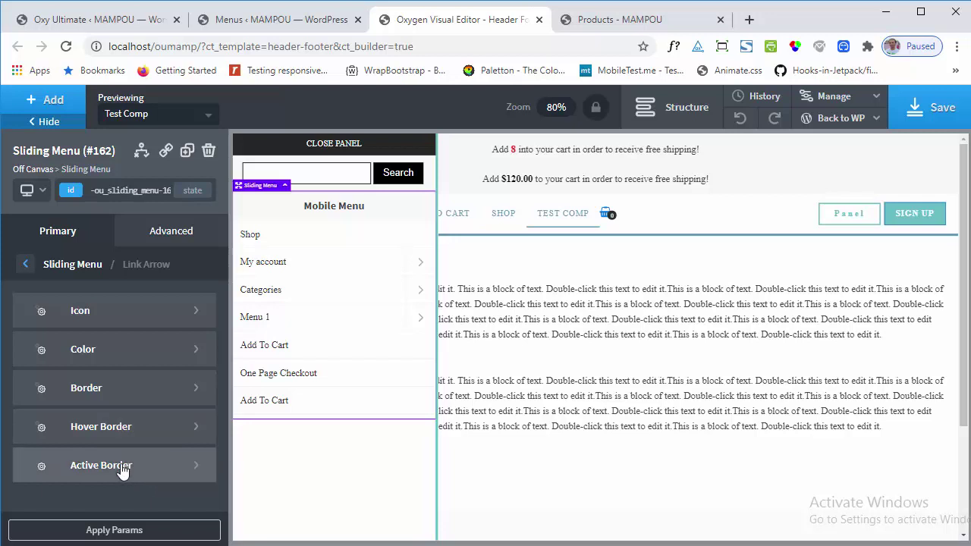
- Examine the Back Bar's placeholder text and styling options against the back bar shown in the My account submenu
left_click(61, 264)
scroll(172, 470, "down", 2)
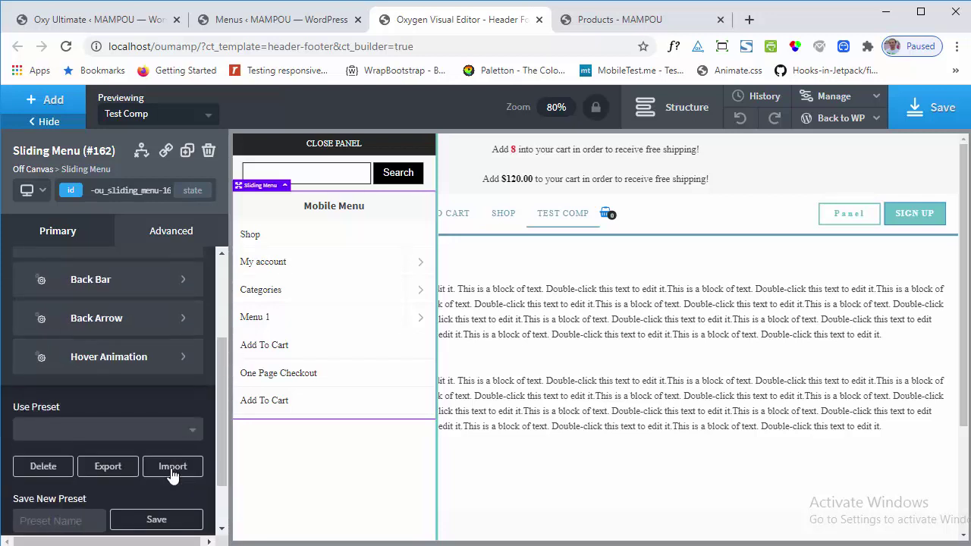
scroll(173, 468, "up", 3)
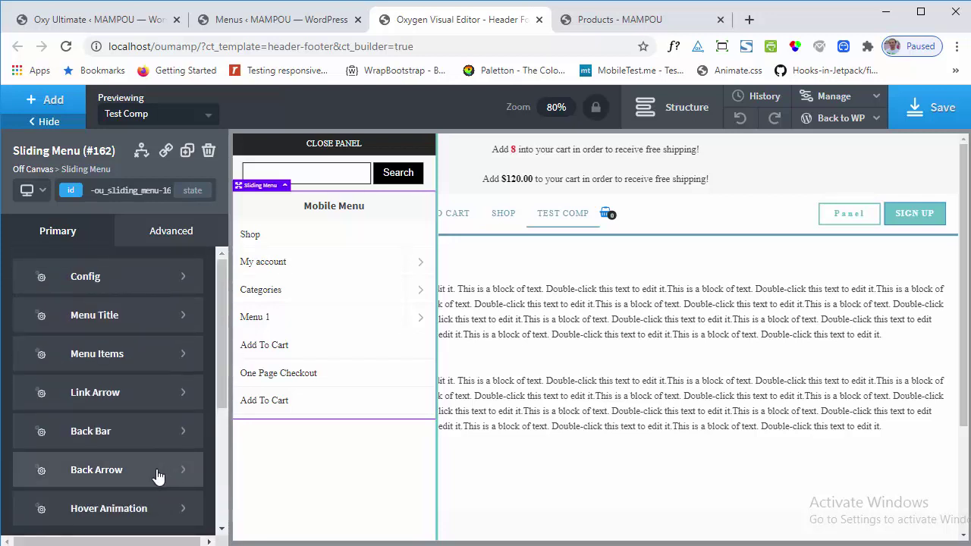
left_click(111, 440)
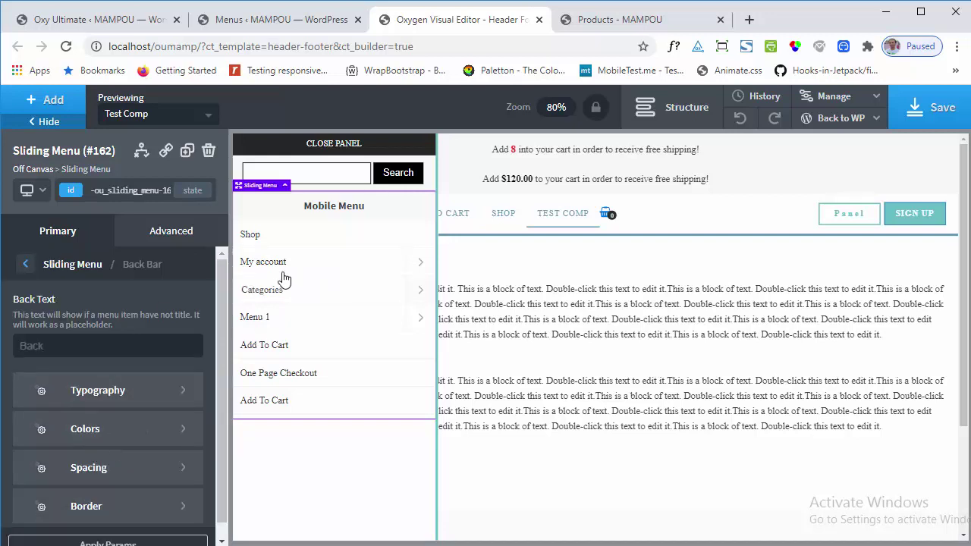
left_click(421, 268)
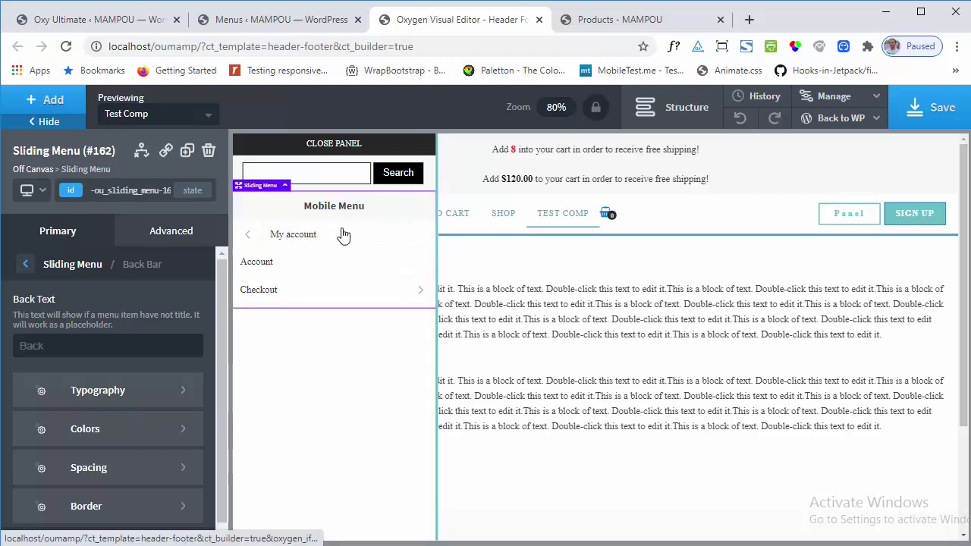
scroll(99, 347, "down", 1)
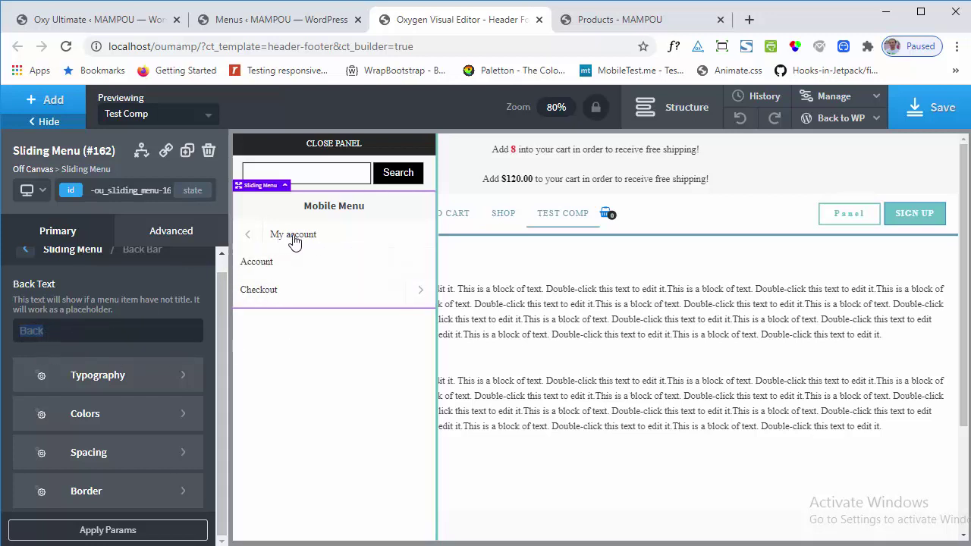
- Test the back bar in the preview by moving in and out of the My account submenu and entering the Menu 1 submenu
left_click(246, 241)
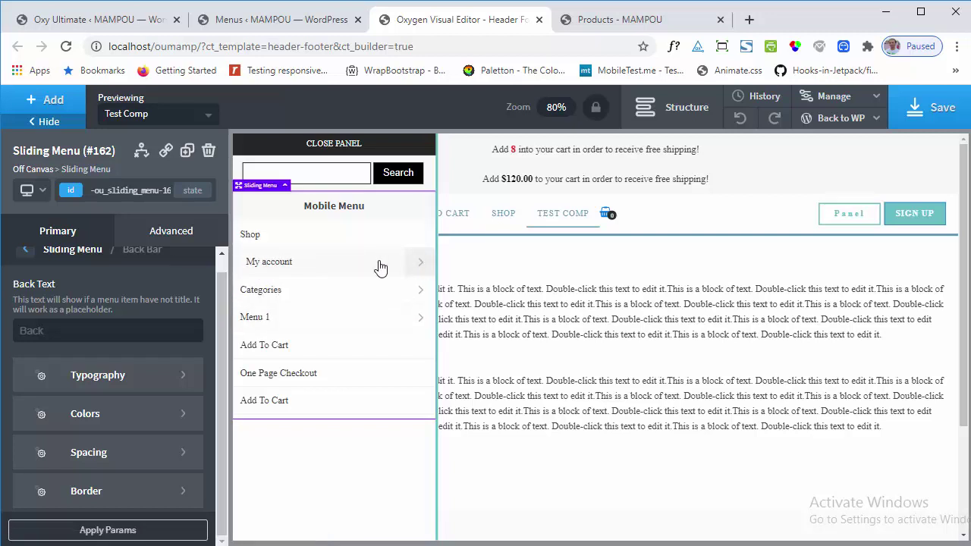
left_click(422, 263)
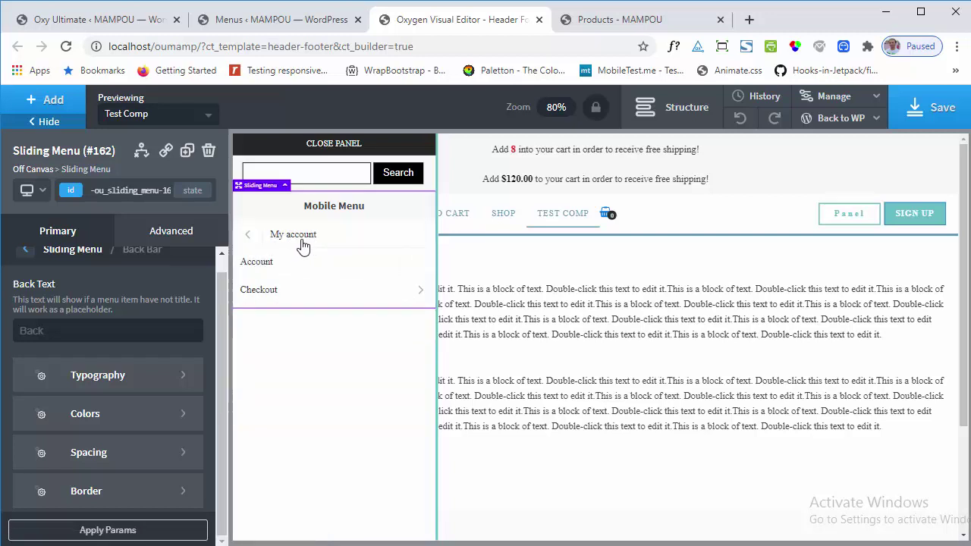
left_click(249, 240)
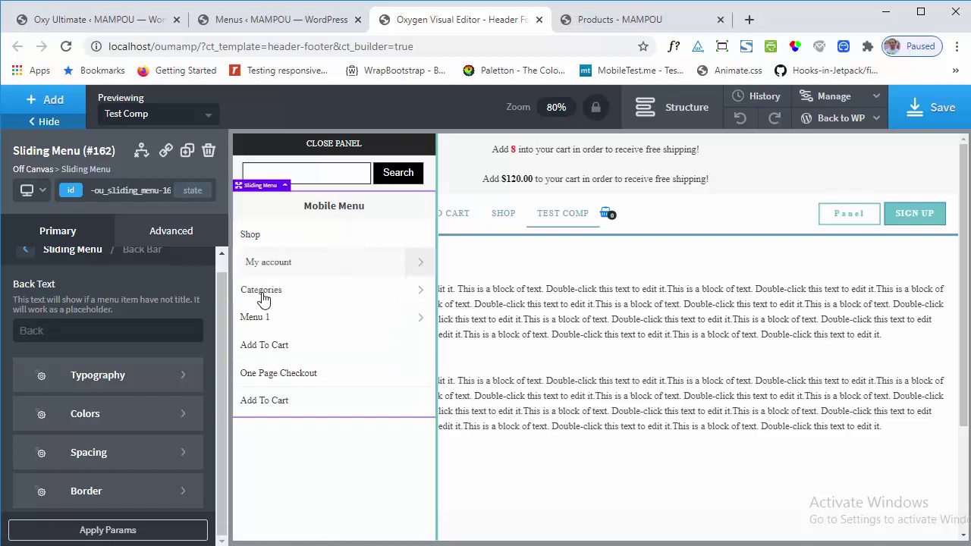
left_click(418, 262)
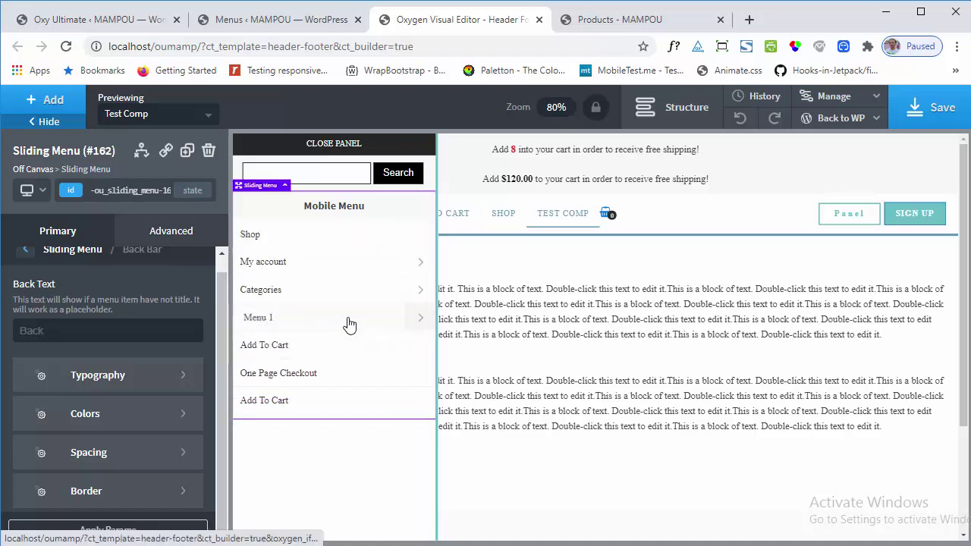
left_click(419, 319)
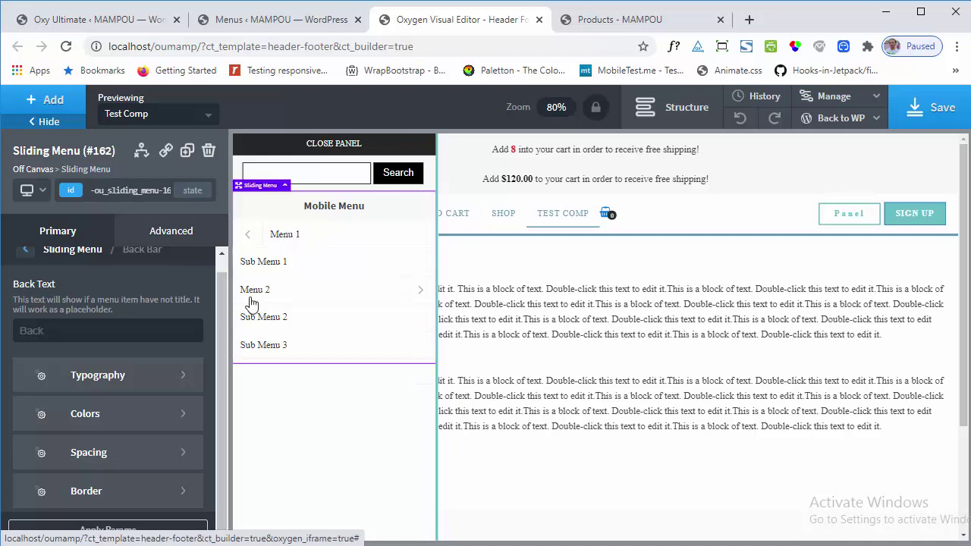
scroll(88, 310, "up", 1)
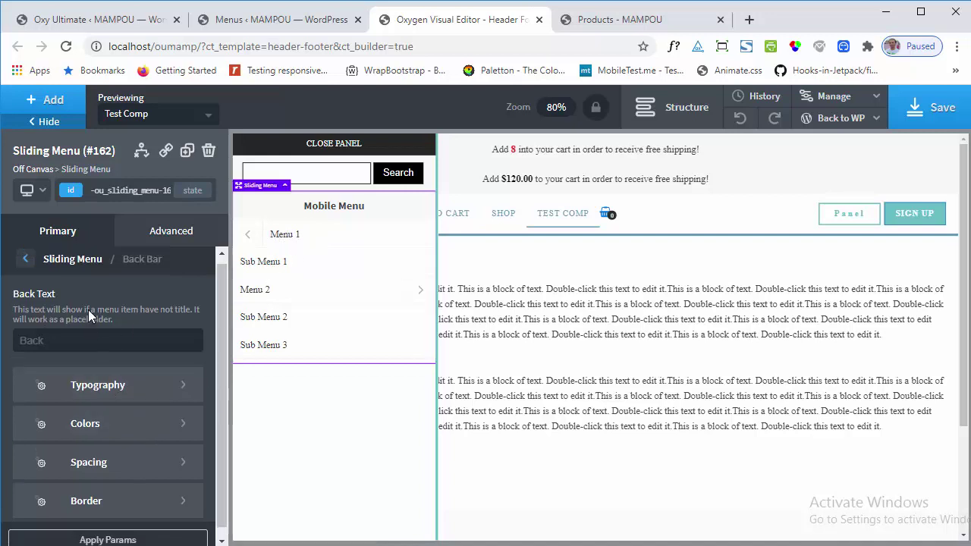
- Examine the Back Arrow's icon, color and border option groups, and return to the Sliding Menu's option list
left_click(68, 261)
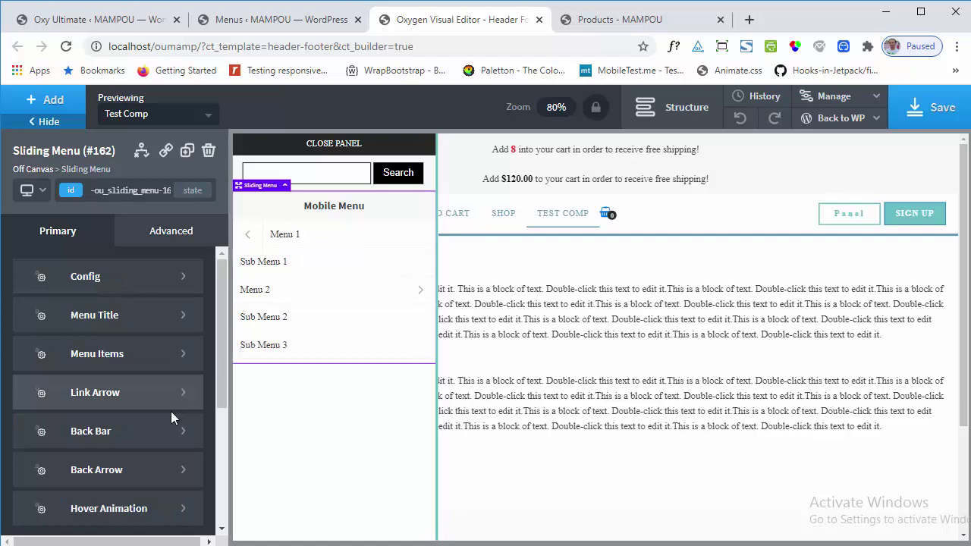
scroll(171, 413, "down", 2)
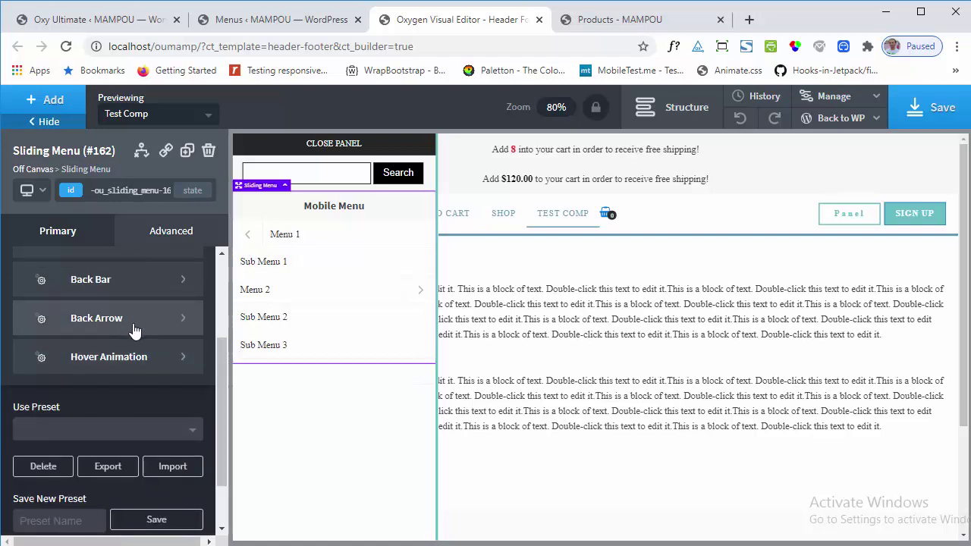
left_click(134, 330)
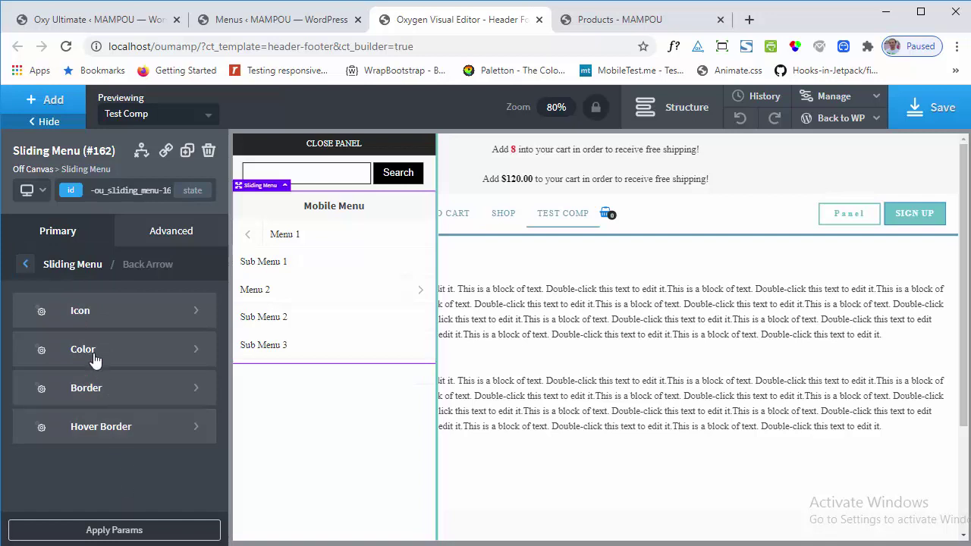
left_click(48, 264)
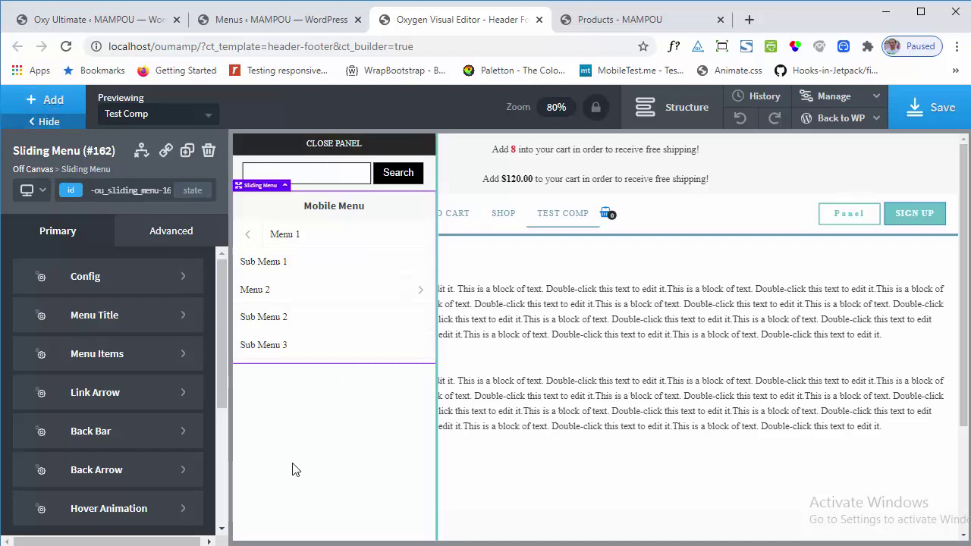
- Add an Oxy Ultimate Accordion Menu component below the sliding menu in the off-canvas panel
left_click(27, 170)
left_click(76, 125)
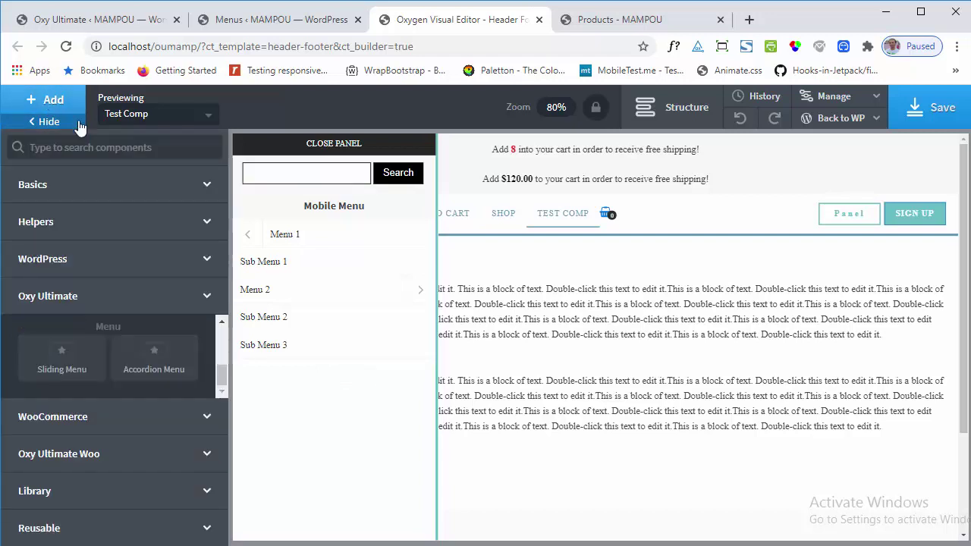
left_click(158, 366)
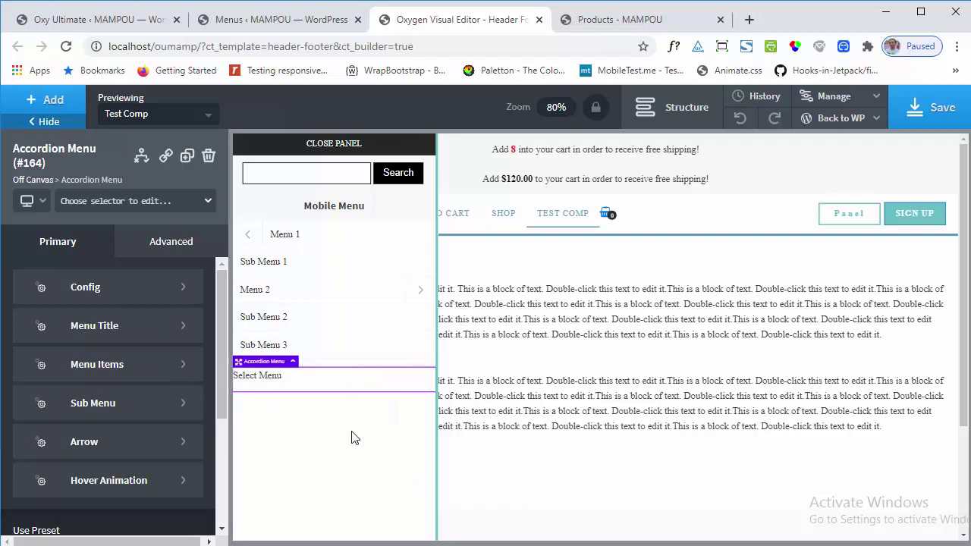
- Set the Accordion Menu's menu to Mobile Menu, keeping WP Menu as its source
left_click(129, 296)
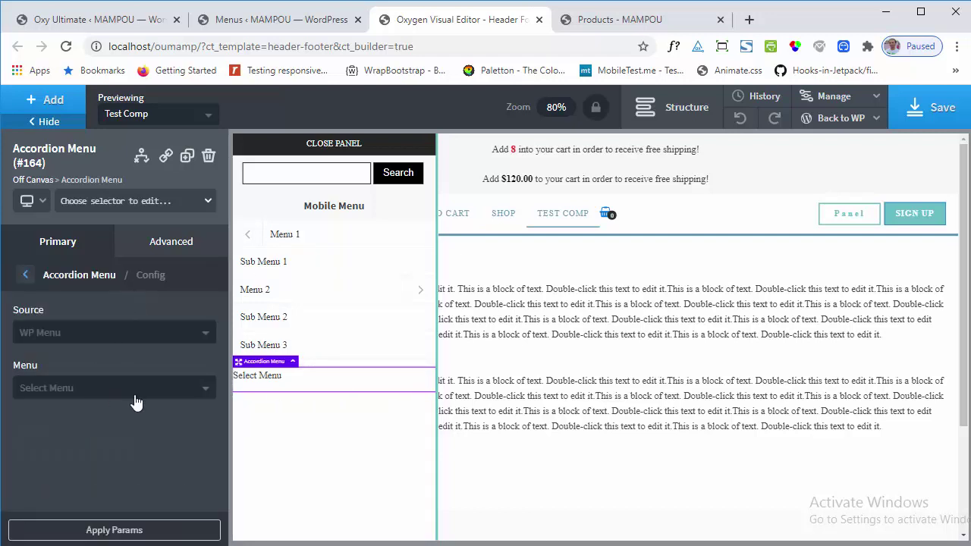
left_click(70, 343)
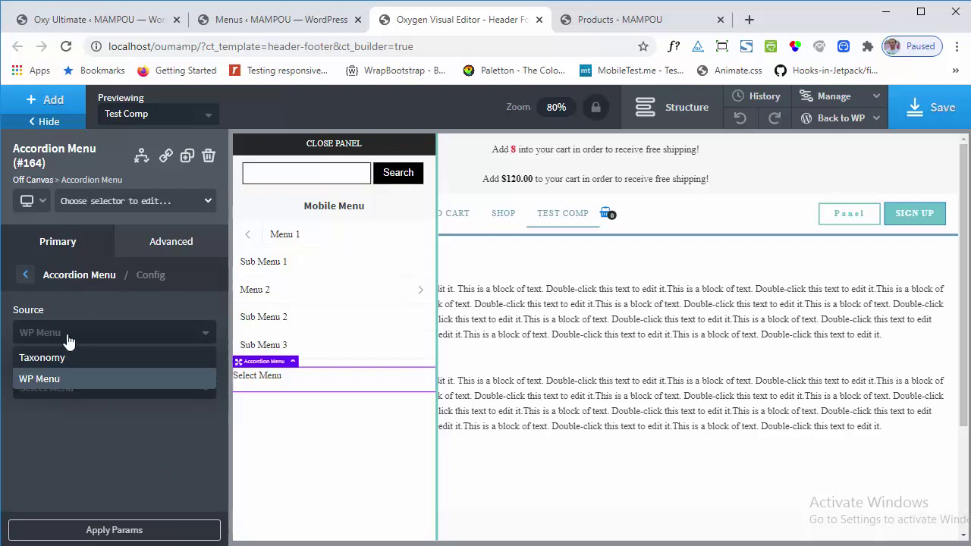
left_click(72, 313)
left_click(83, 393)
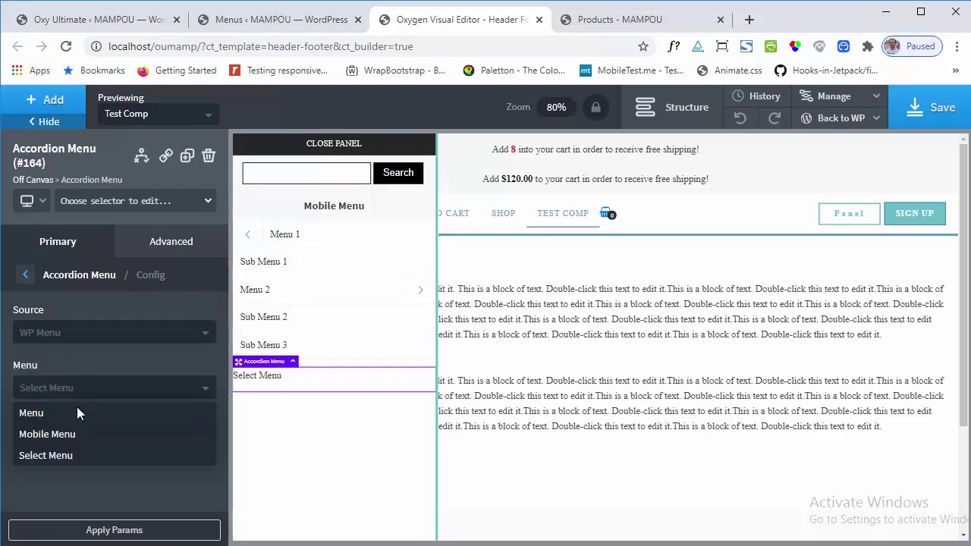
left_click(48, 436)
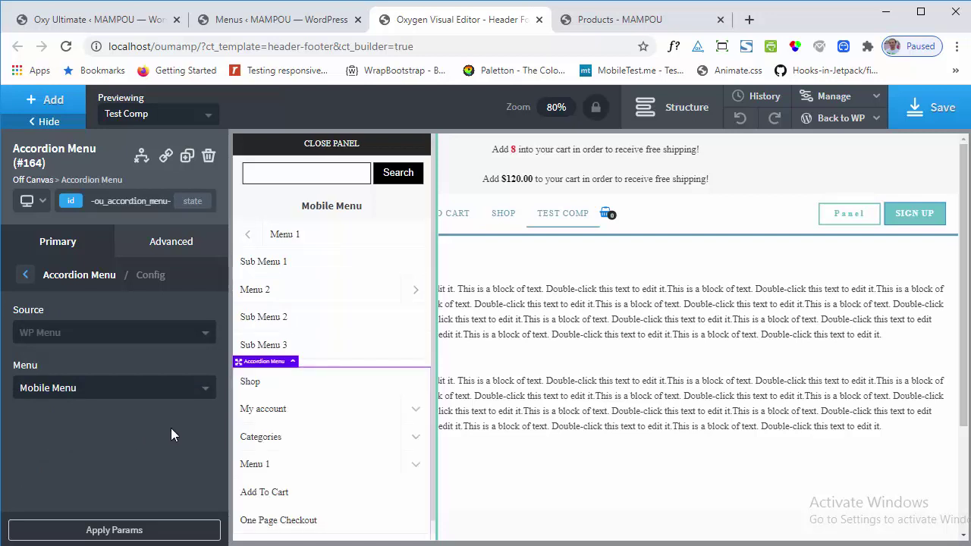
- Test expanding and collapsing My account in the accordion menu, and return to the component's option list
scroll(325, 395, "down", 1)
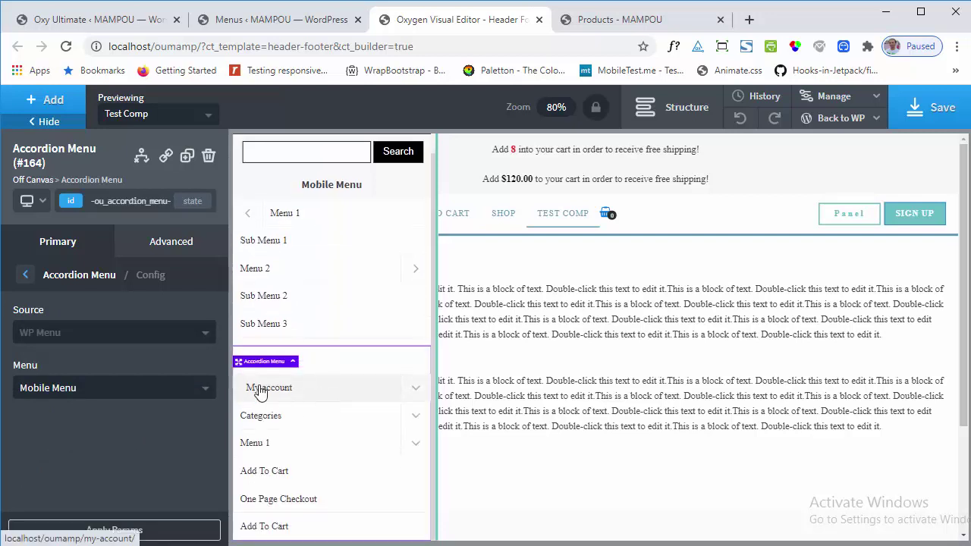
left_click(415, 390)
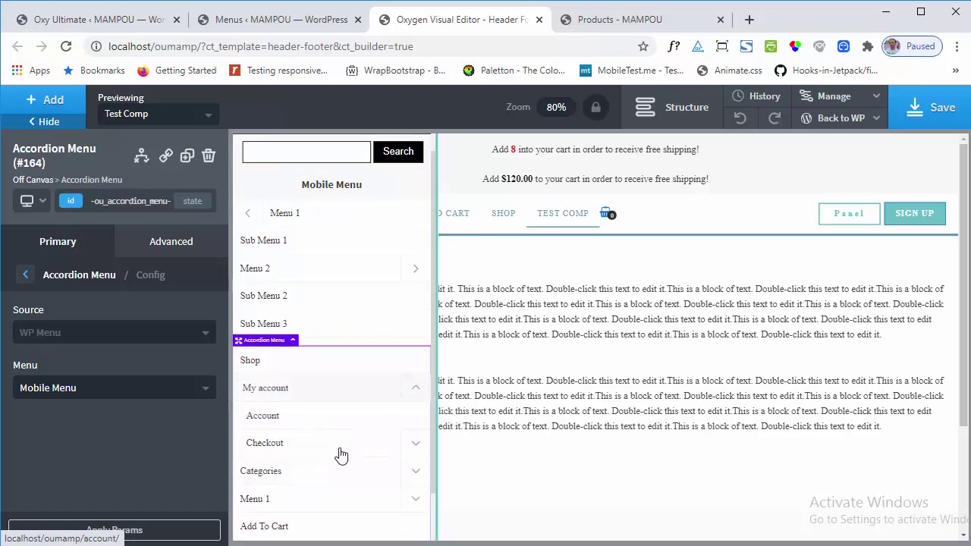
left_click(418, 394)
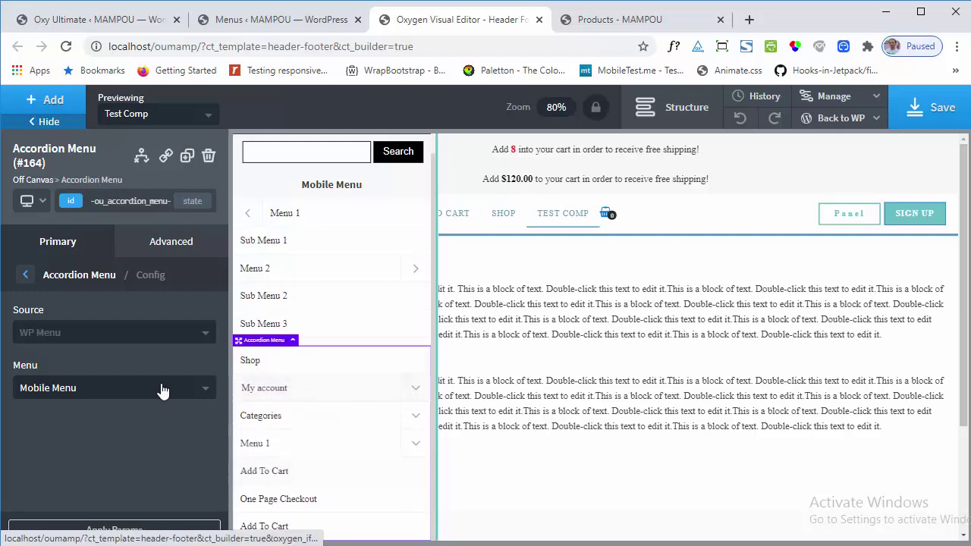
left_click(84, 275)
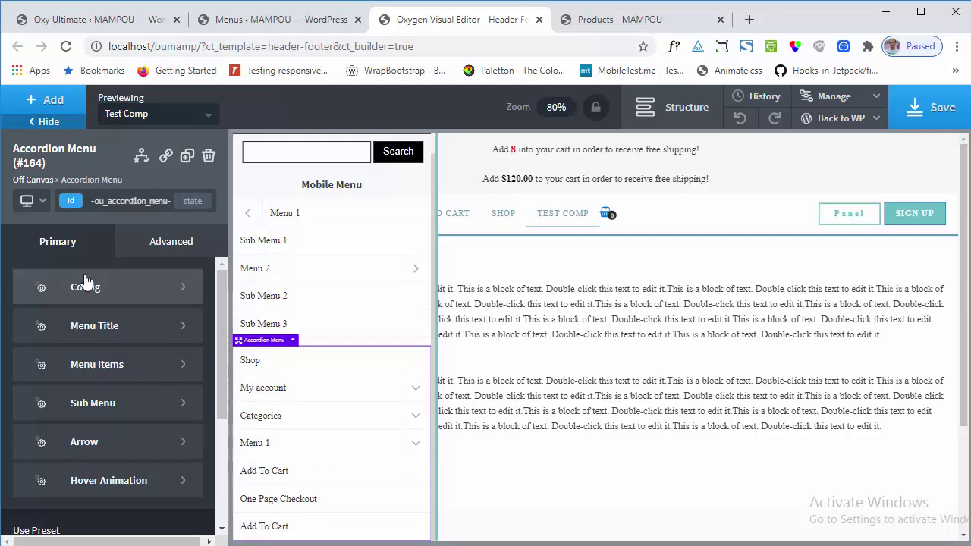